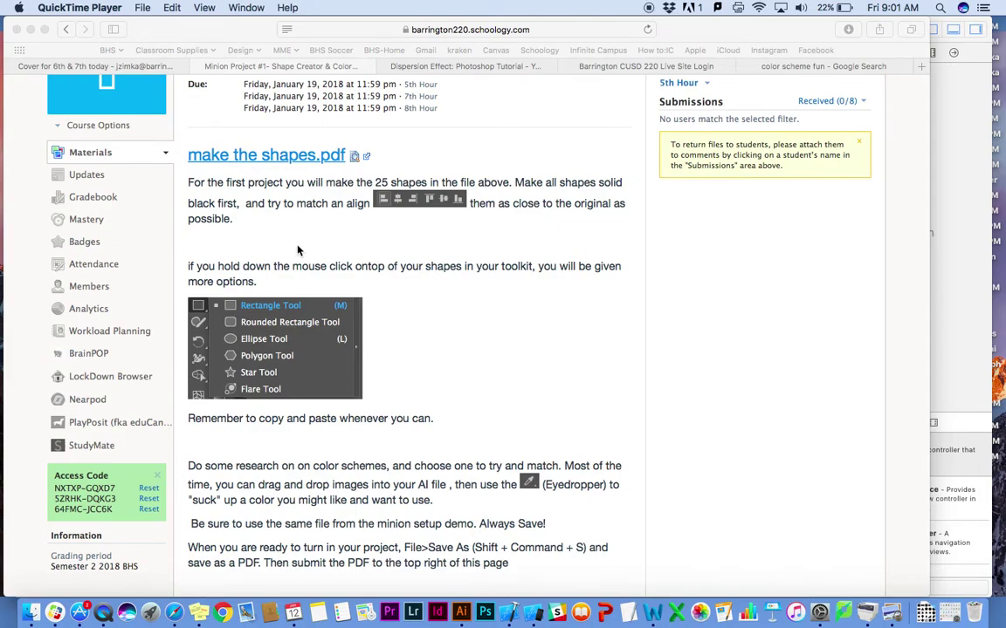
- Bring 'make the shapes.pdf' forward and scroll so the blank #1 artboard and shapes sheet show
scroll(419, 192, "up", 3)
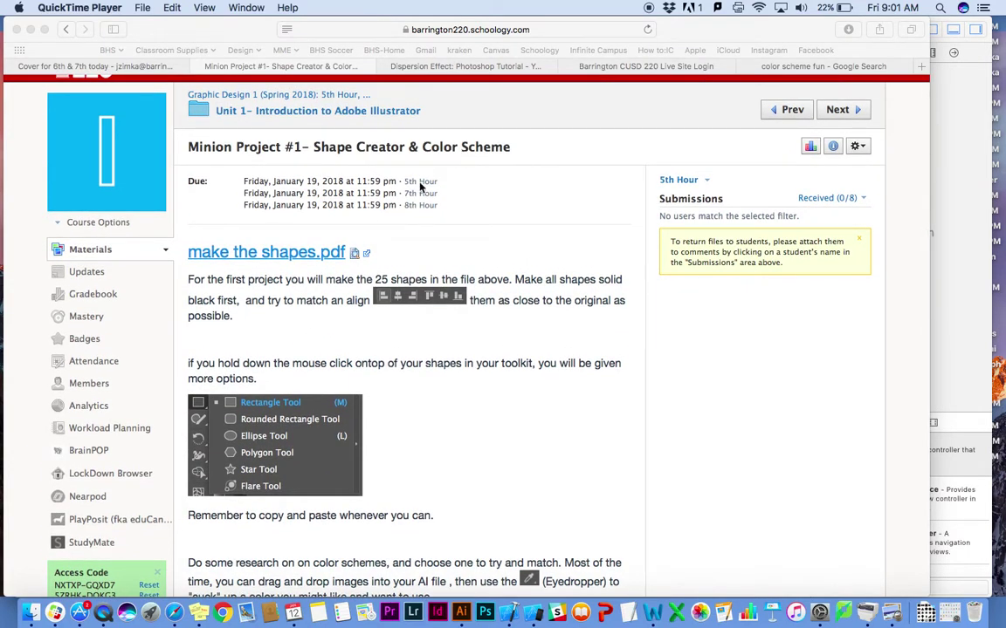
scroll(421, 187, "down", 2)
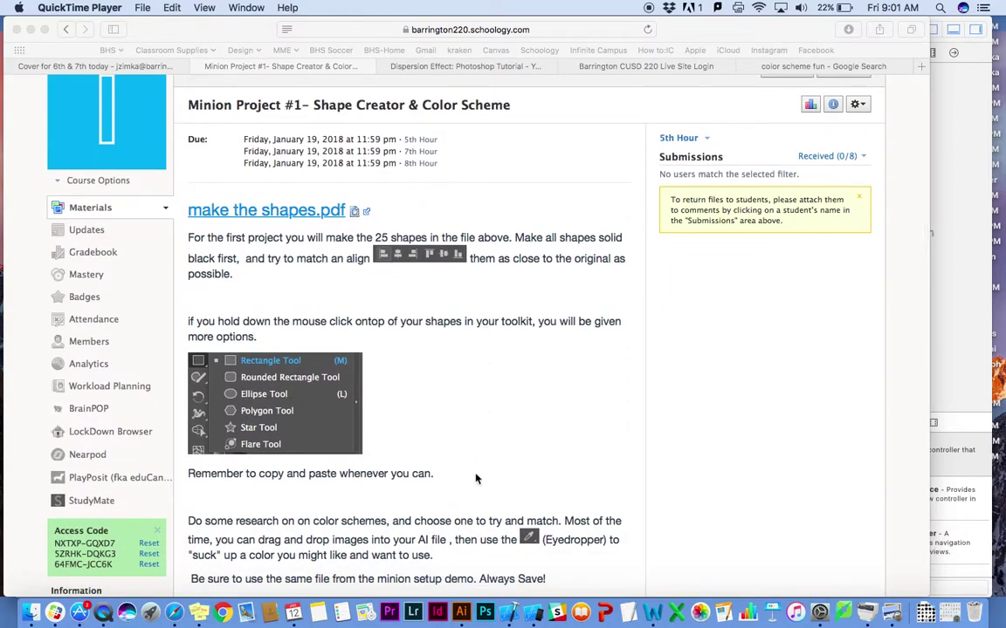
left_click(463, 614)
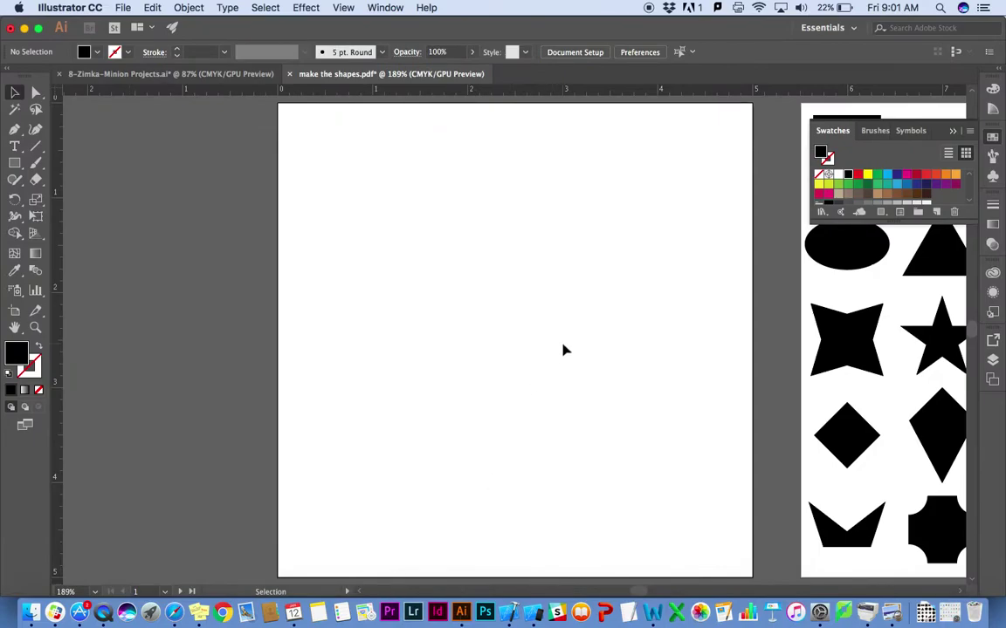
scroll(563, 350, "down", 5)
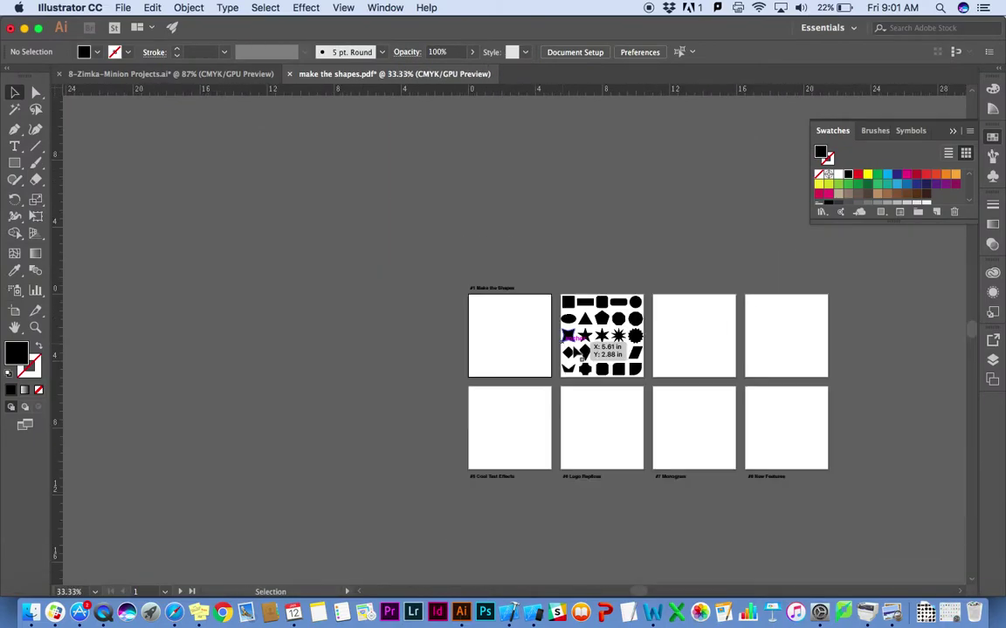
scroll(599, 356, "up", 5)
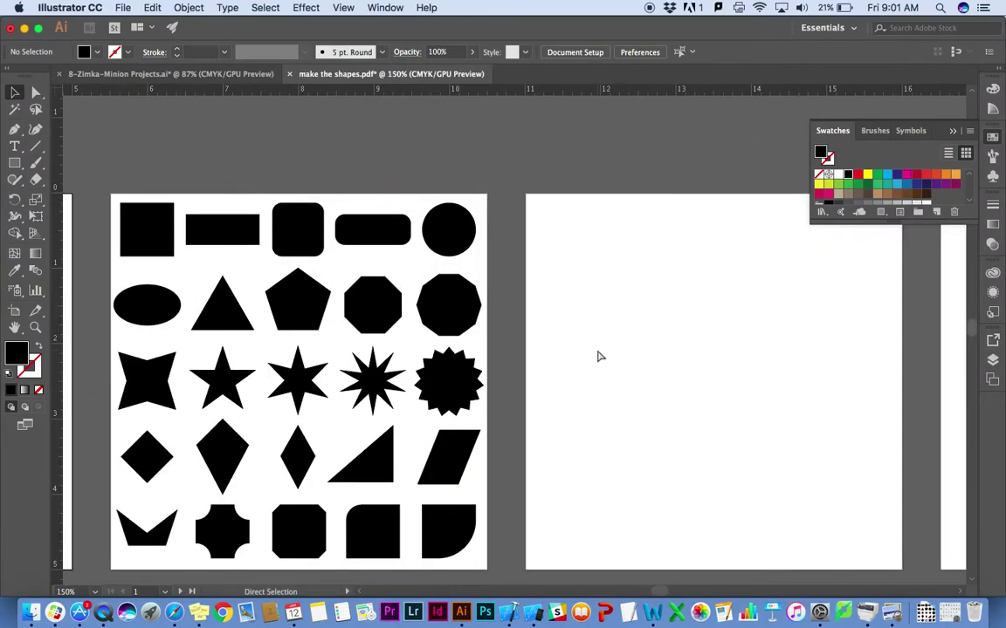
scroll(598, 356, "left", 8)
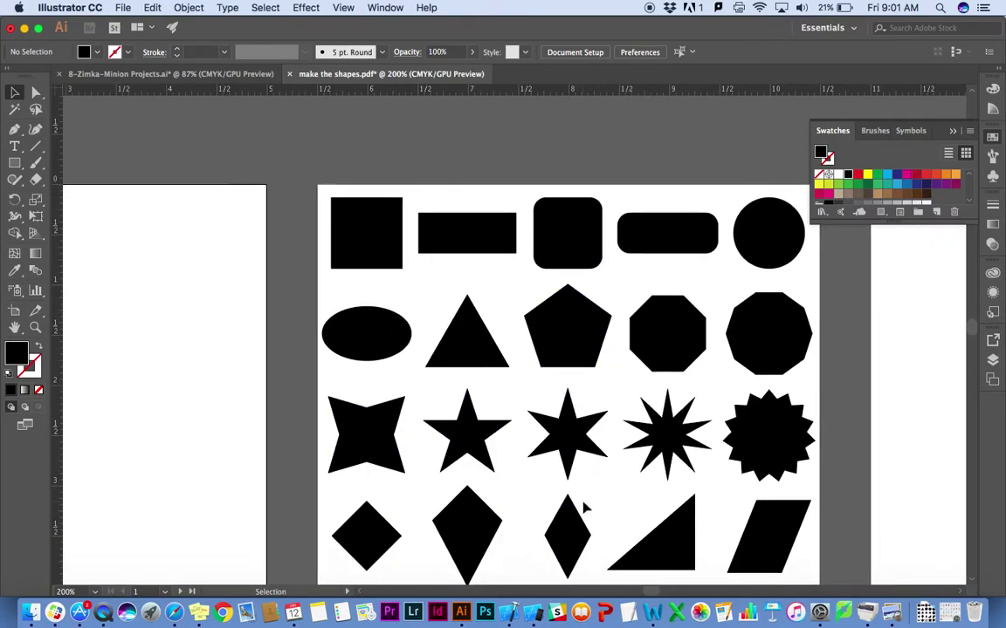
scroll(588, 509, "down", 2)
scroll(417, 505, "left", 10)
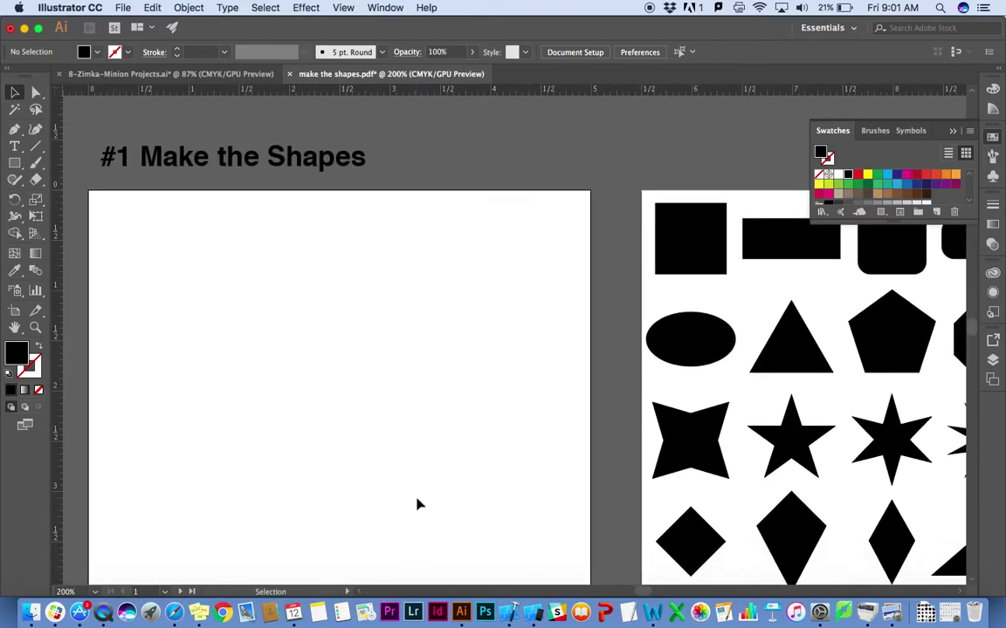
scroll(418, 504, "right", 6)
scroll(417, 504, "right", 4)
scroll(417, 504, "left", 2)
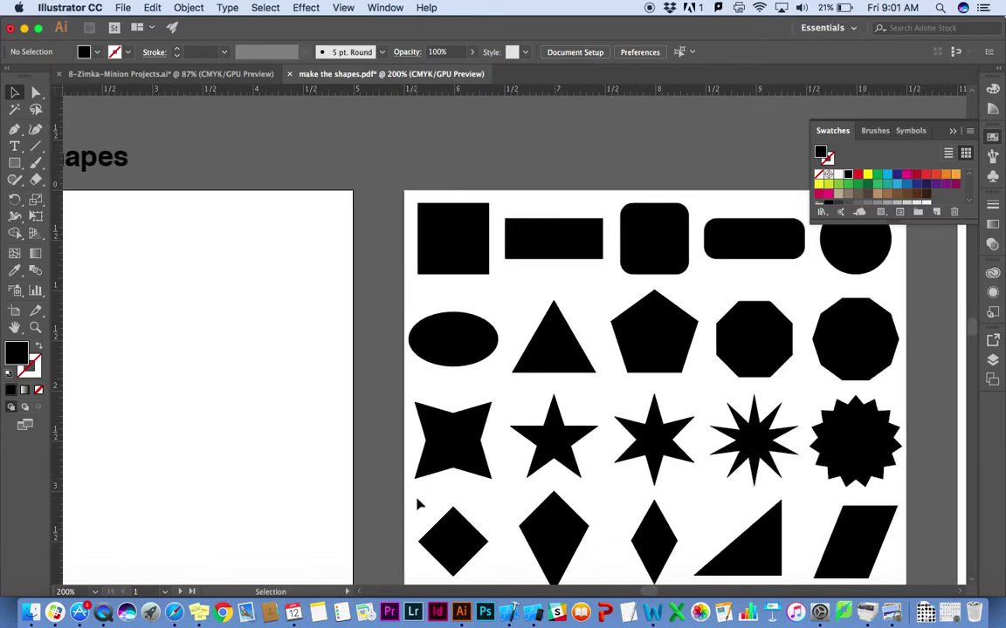
scroll(418, 505, "right", 6)
scroll(418, 505, "left", 12)
scroll(417, 505, "down", 3)
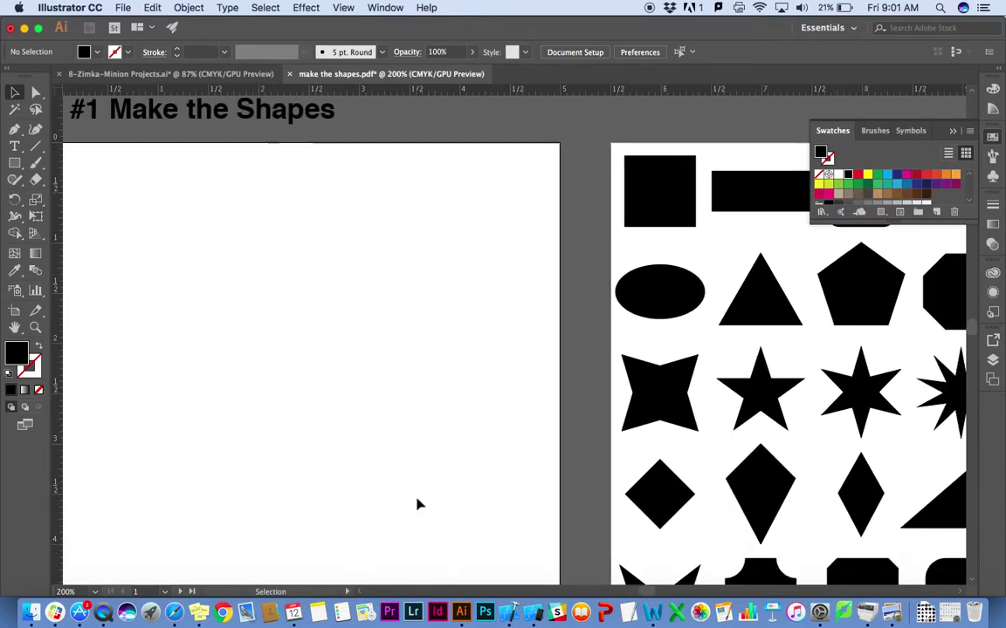
scroll(412, 505, "down", 2)
scroll(412, 505, "right", 1)
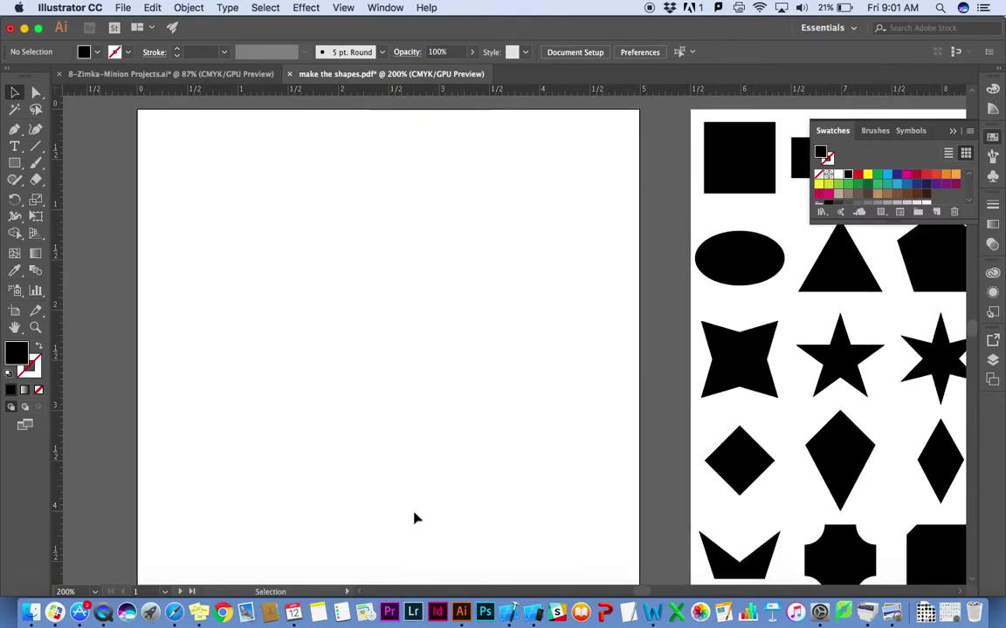
- Draw a black square at the artboard's top-left and a wide rectangle beside it
left_click(13, 170)
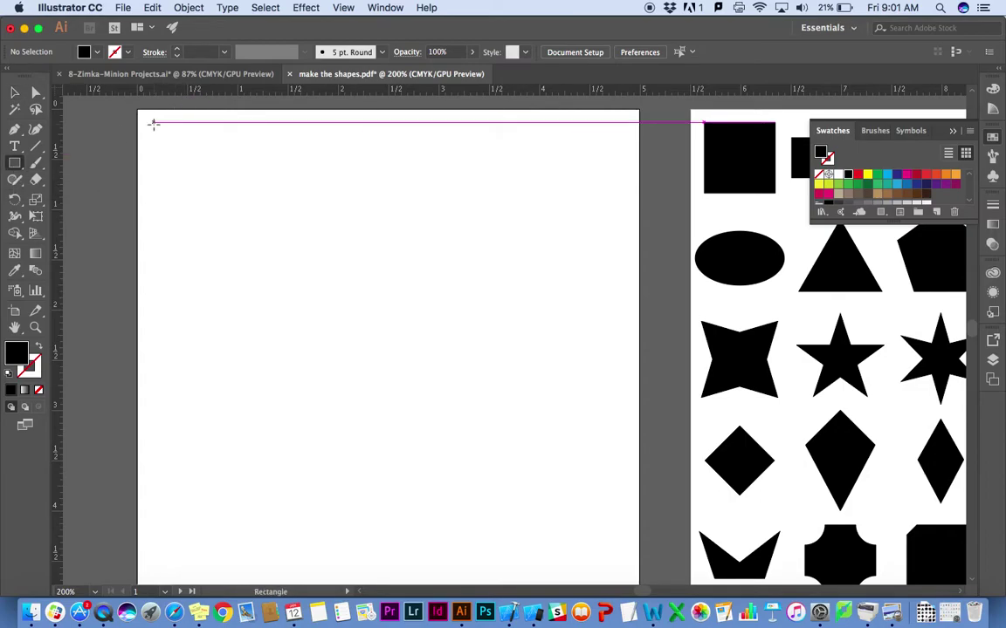
left_click_drag(154, 123, 225, 192)
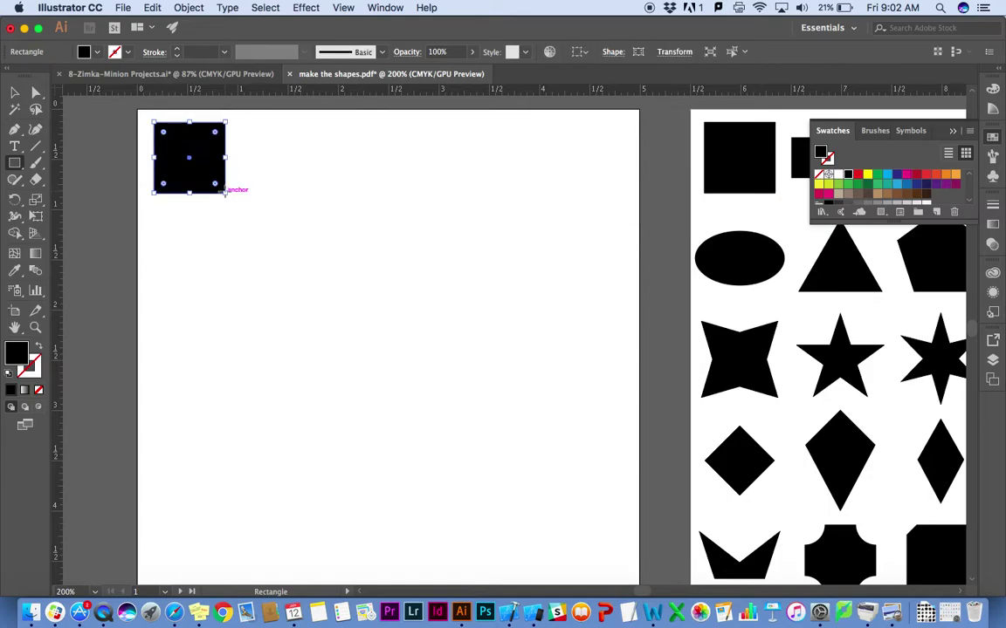
left_click_drag(240, 138, 337, 179)
scroll(440, 217, "right", 5)
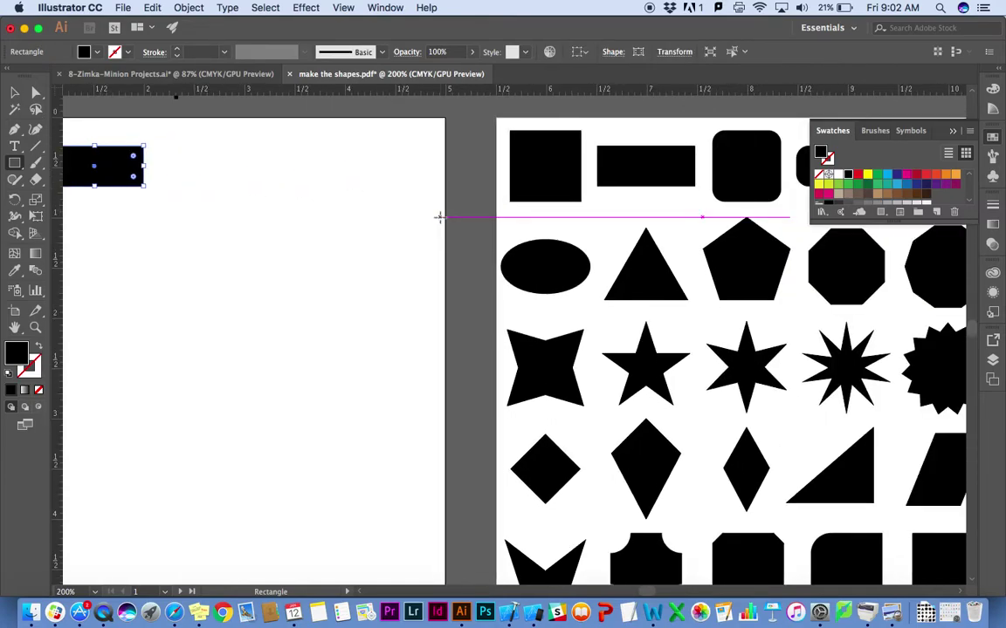
scroll(440, 217, "left", 5)
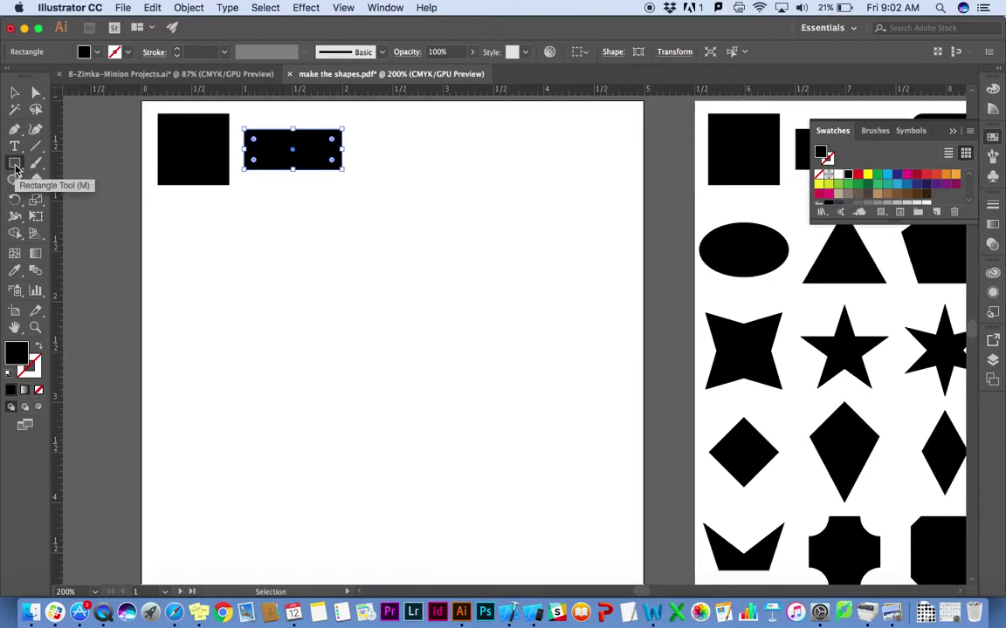
- Draw a rounded square with the Rounded Rectangle Tool, then delete it
left_click(15, 169)
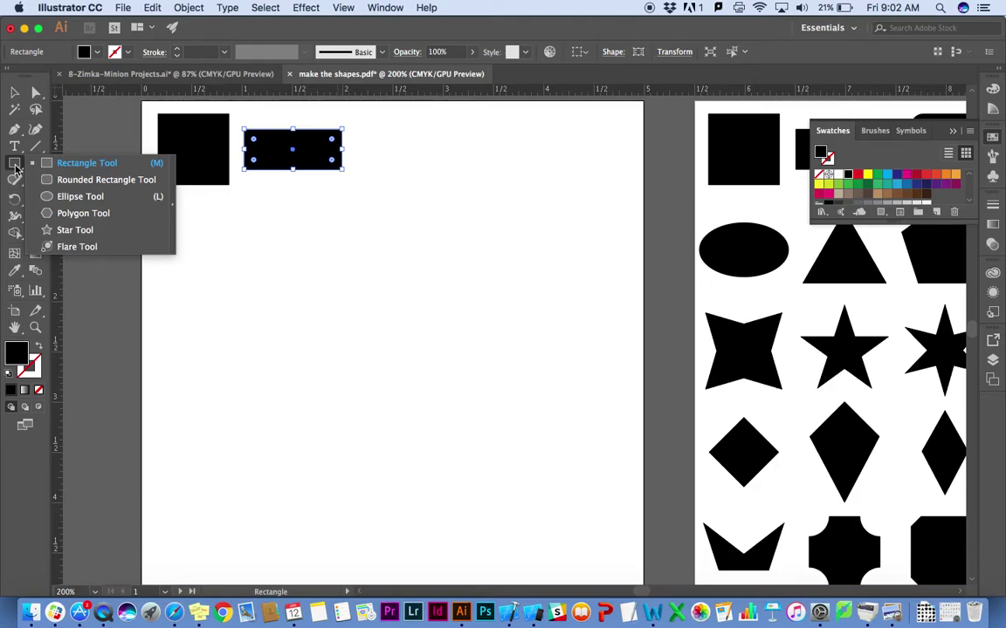
left_click(80, 180)
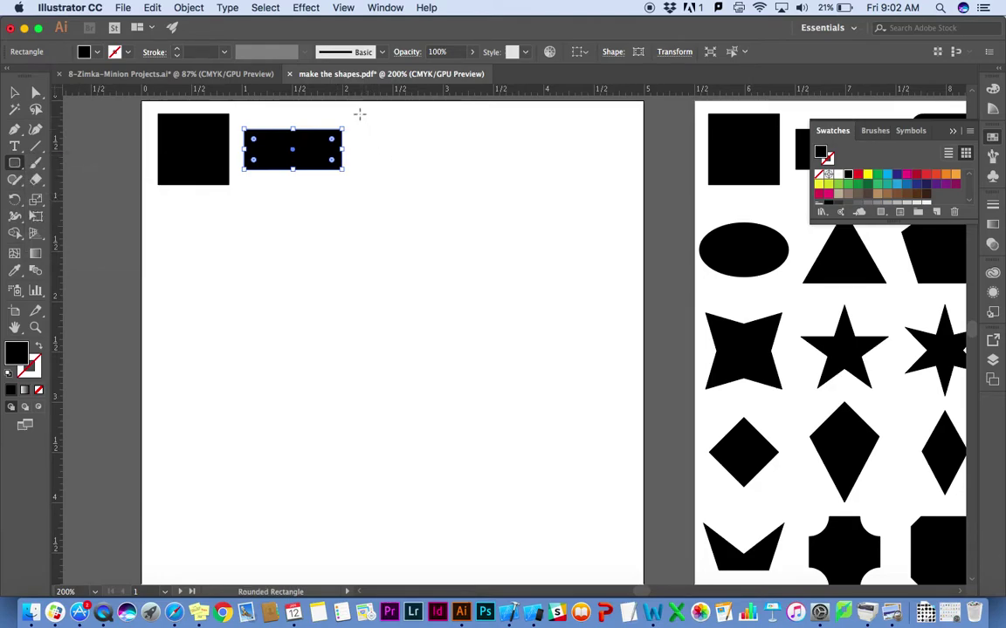
left_click_drag(358, 114, 443, 190)
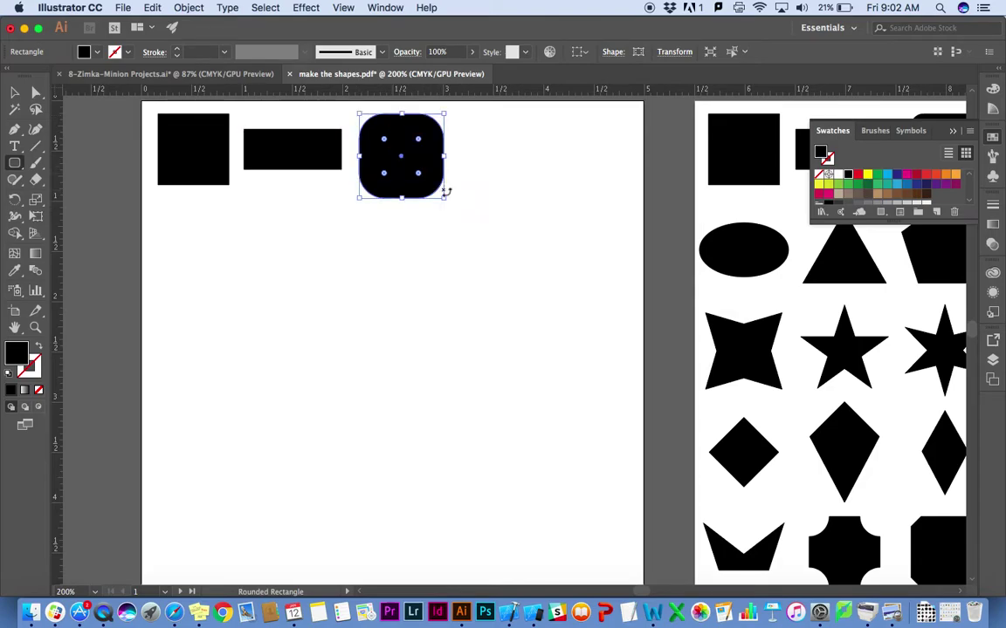
scroll(468, 185, "right", 6)
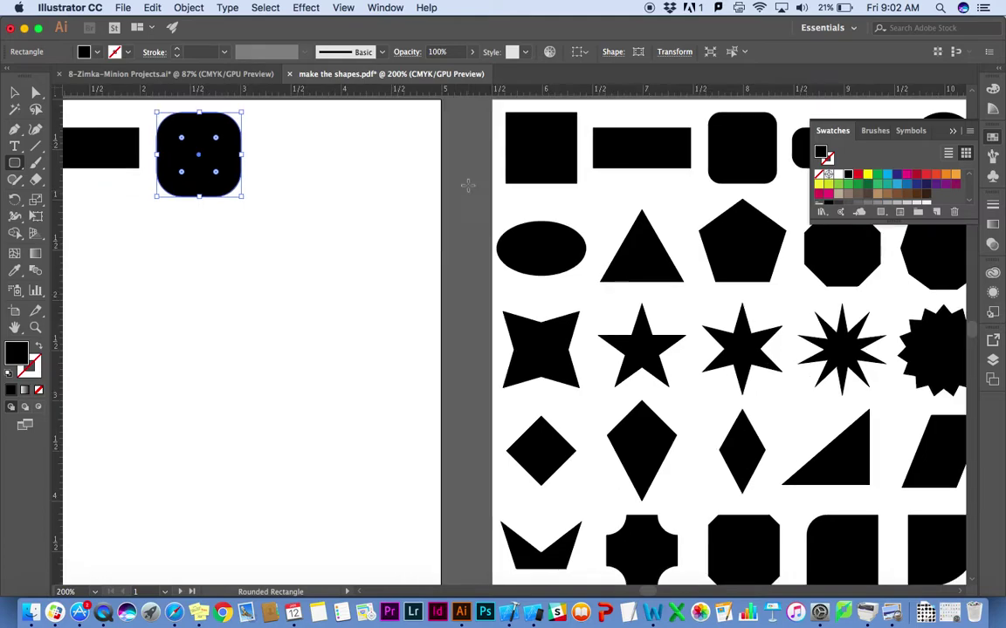
scroll(468, 185, "left", 4)
key("Delete")
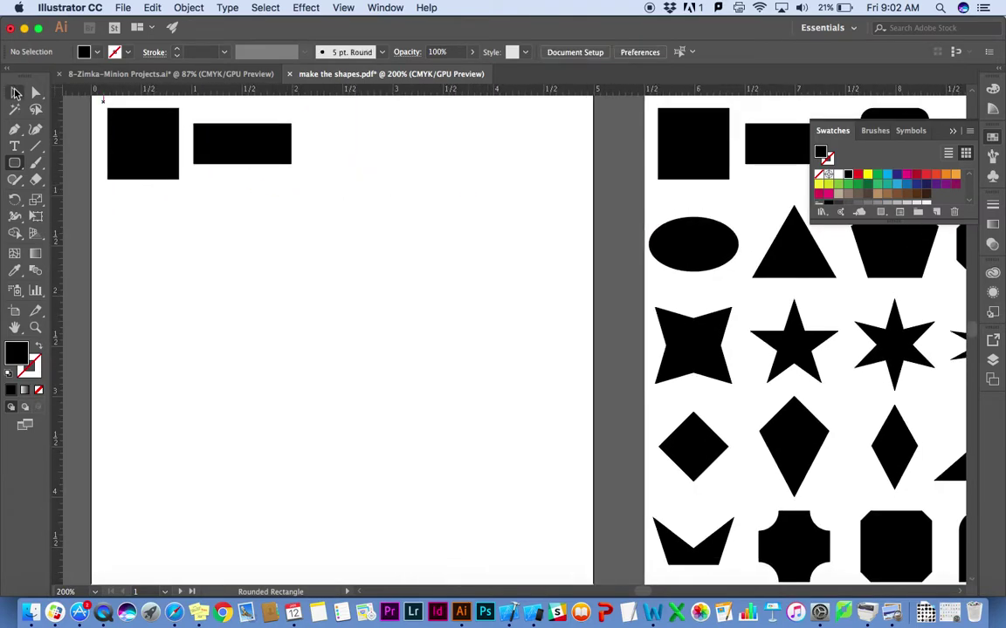
- Option-drag a copy of the black square to the right of the wide rectangle
left_click(15, 92)
left_click(146, 137)
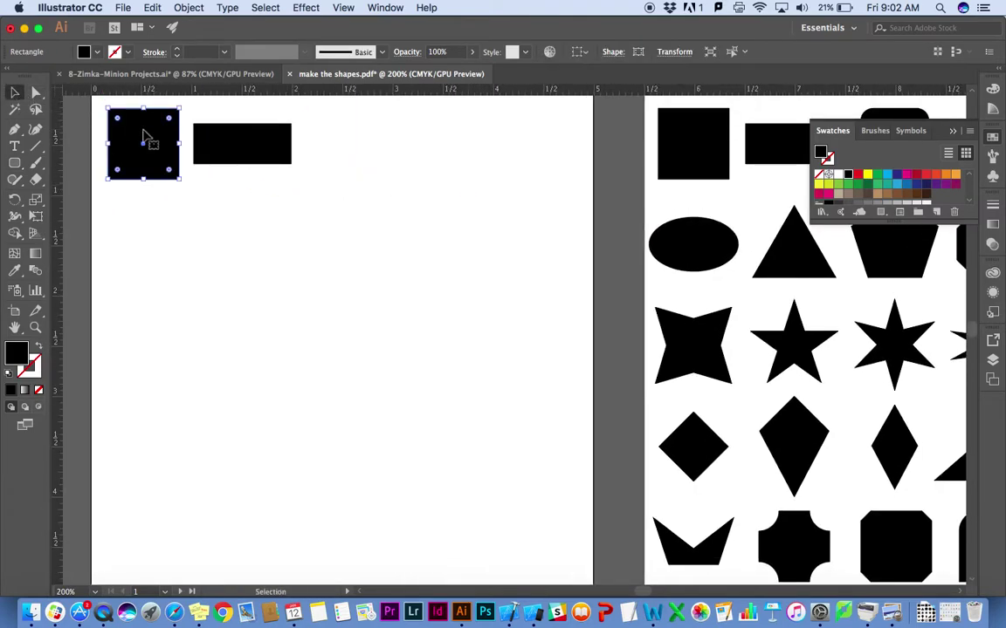
key("a")
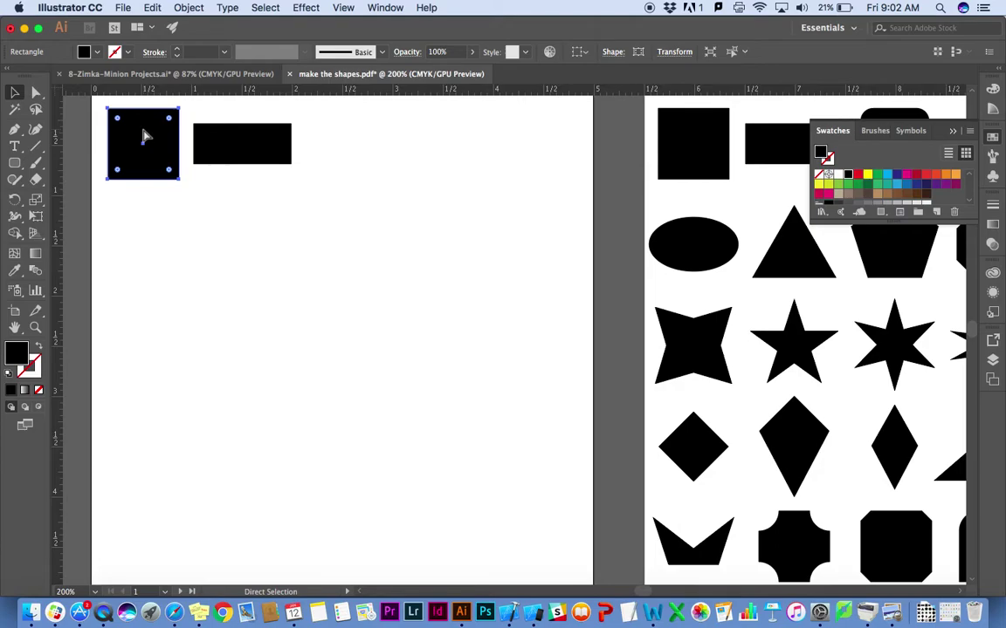
key("v")
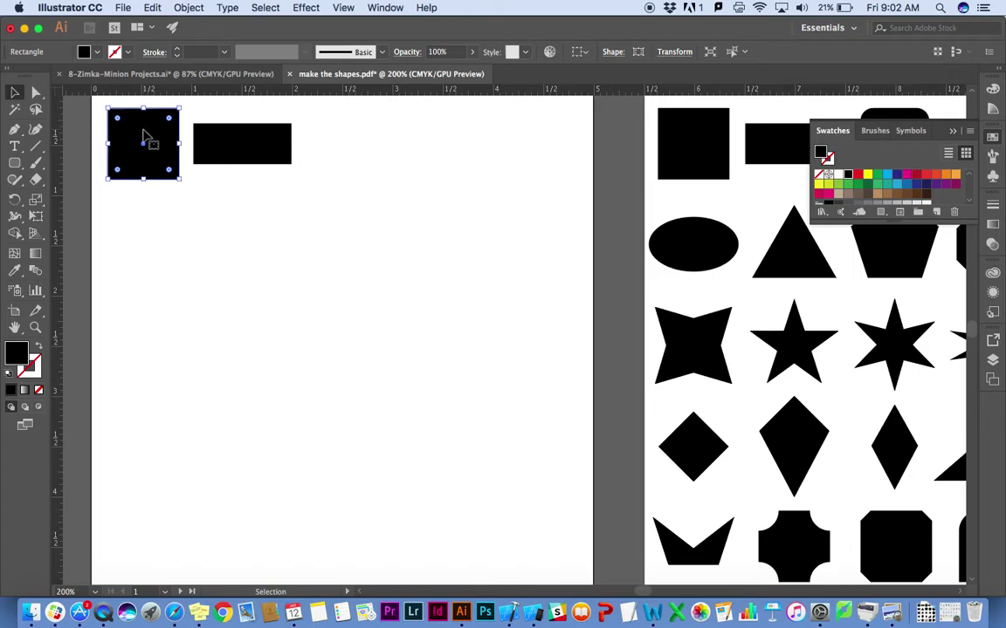
left_click_drag(146, 135, 347, 133)
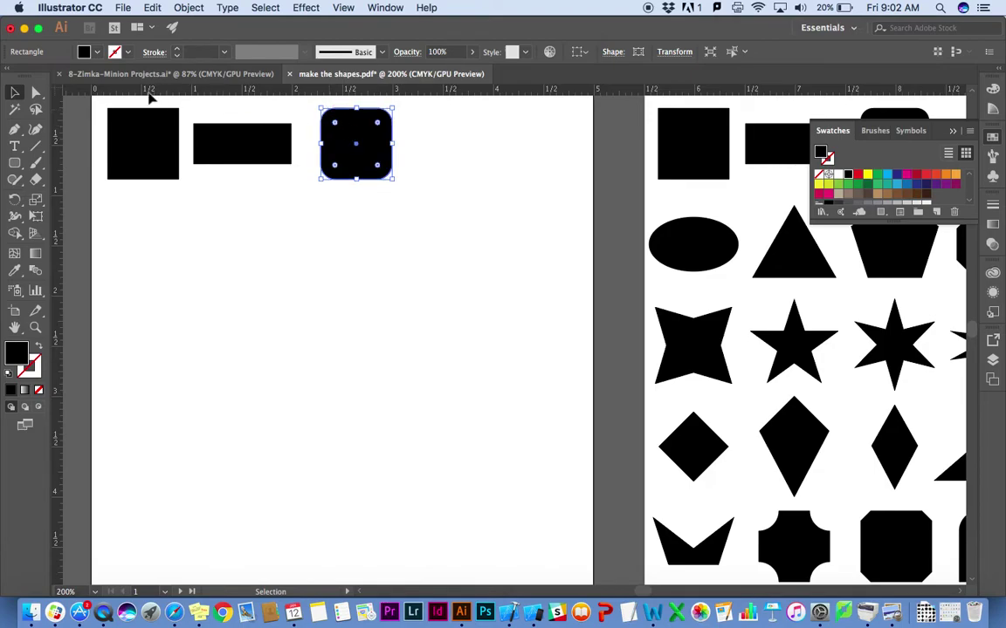
- Move the rounded square further right and reshape it into a pill 0.37 in tall
left_click(199, 218)
scroll(199, 219, "right", 5)
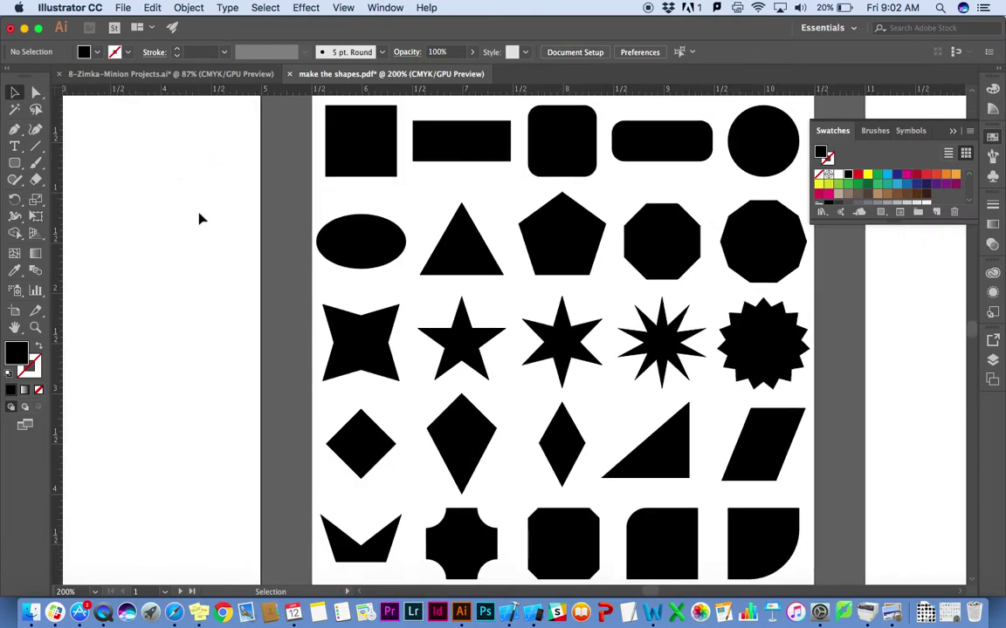
scroll(199, 218, "down", 1)
scroll(199, 218, "left", 5)
scroll(199, 218, "up", 2)
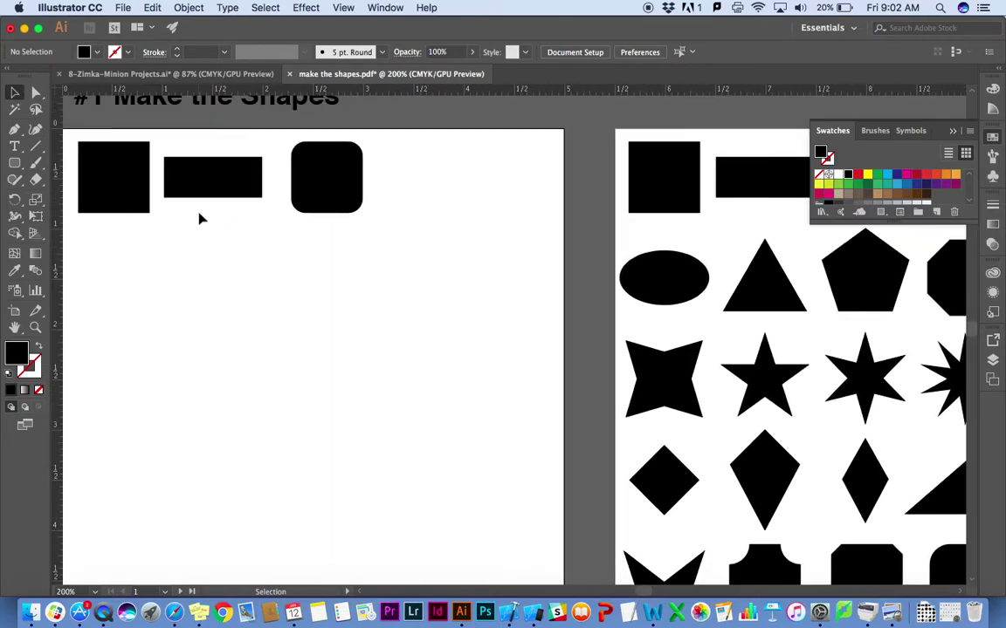
left_click(325, 172)
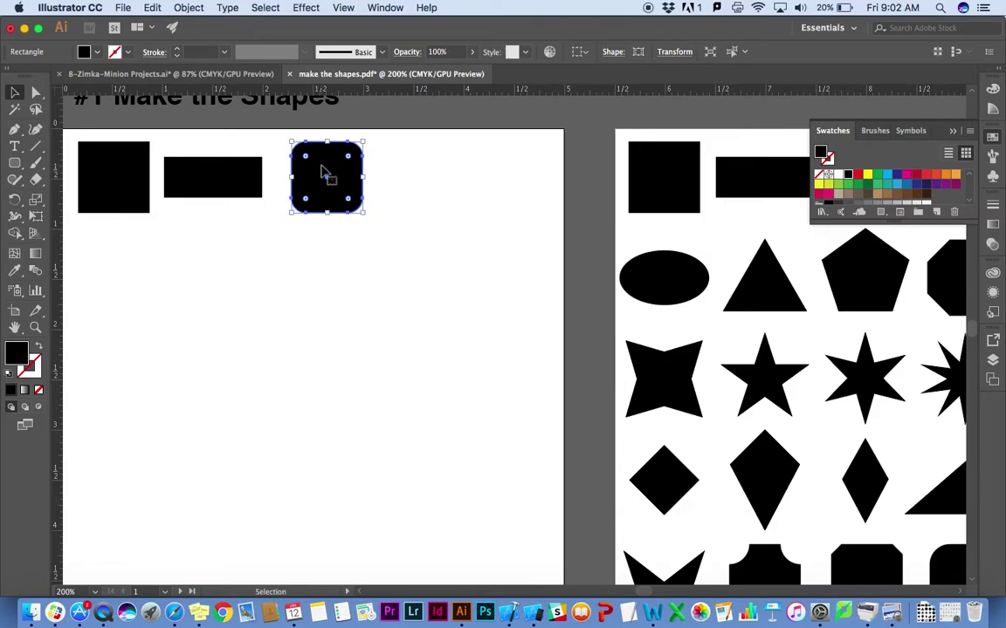
left_click_drag(327, 170, 418, 183)
left_click_drag(419, 142, 476, 173)
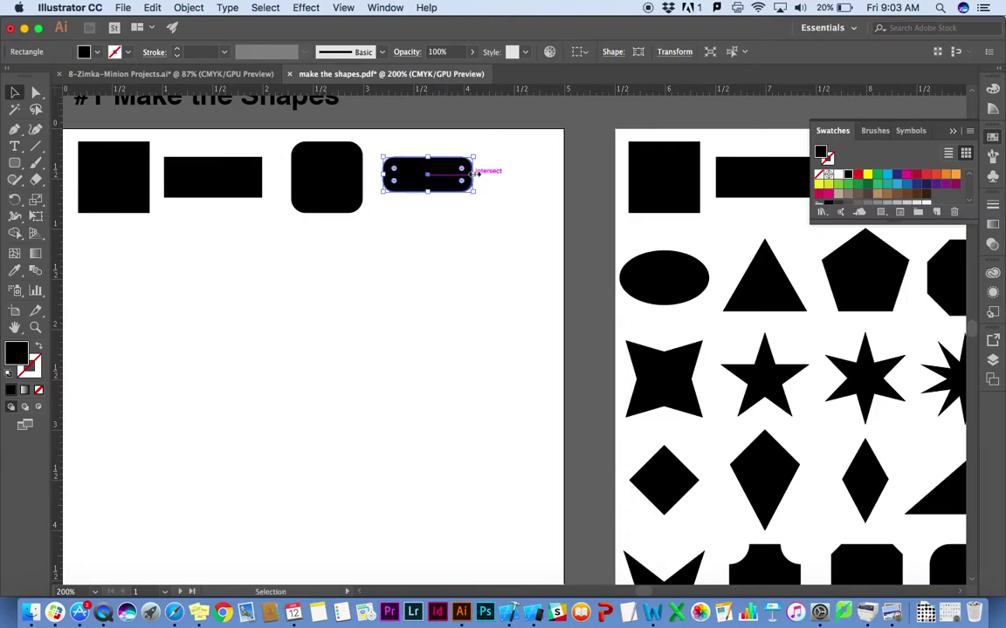
left_click(484, 278)
scroll(486, 278, "right", 5)
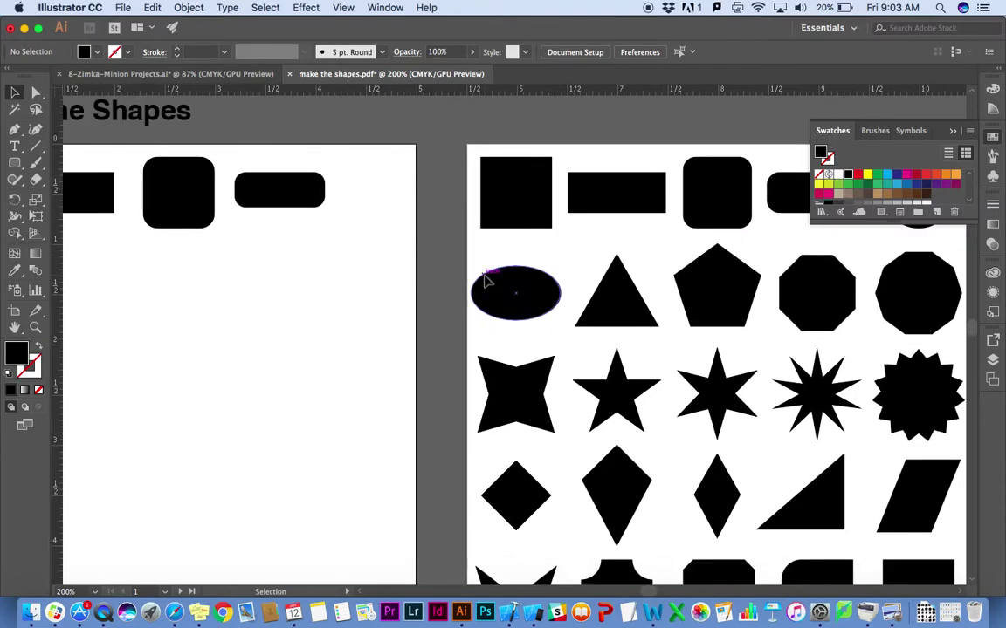
scroll(486, 279, "left", 5)
- Draw a black circle about 0.69 in across at the end of the top row
left_click(15, 166)
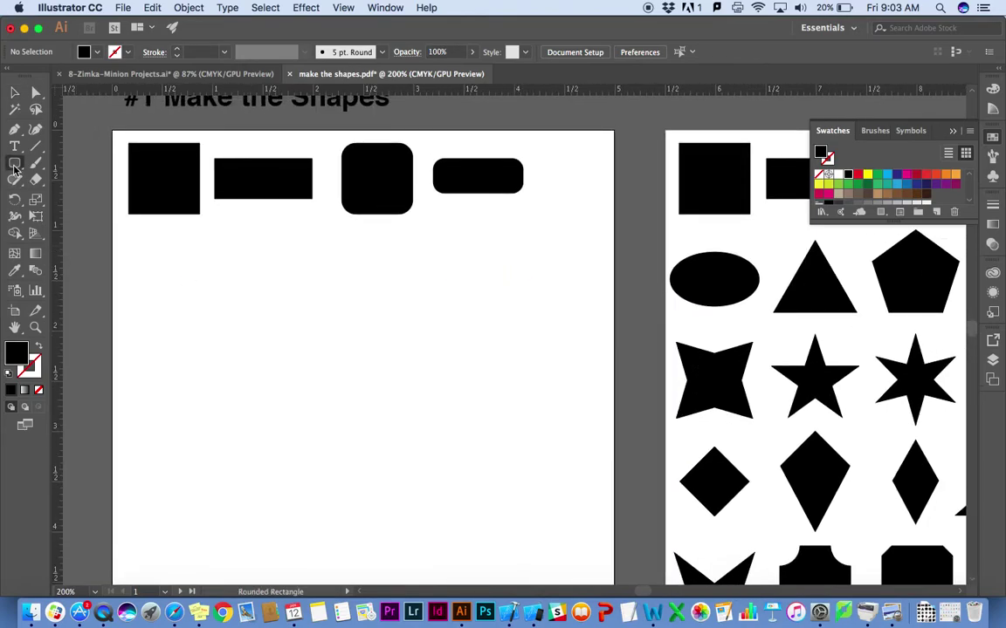
left_click_drag(14, 168, 56, 198)
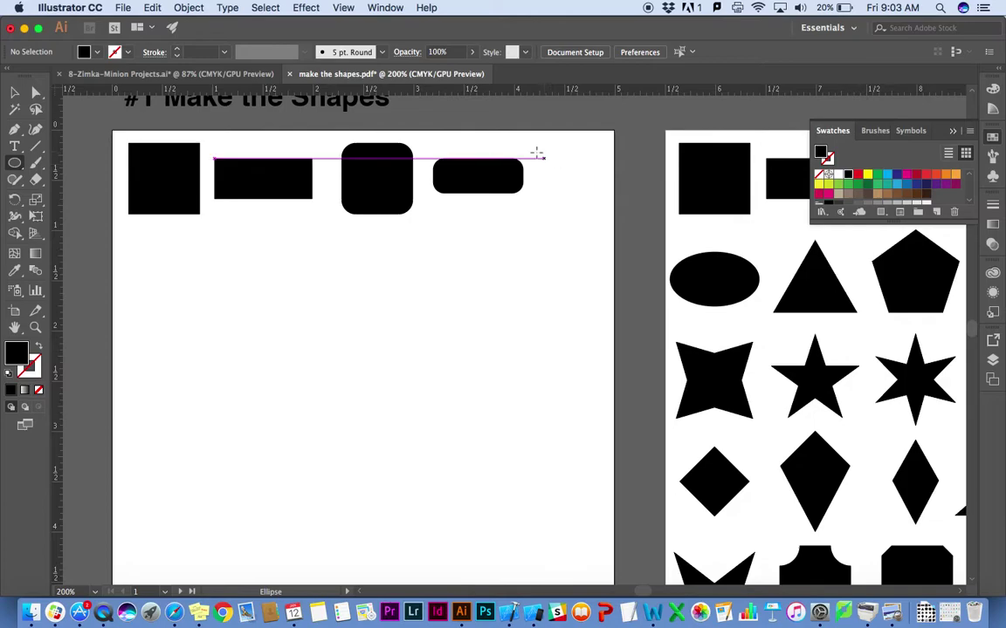
left_click_drag(533, 148, 603, 217)
scroll(603, 216, "up", 2)
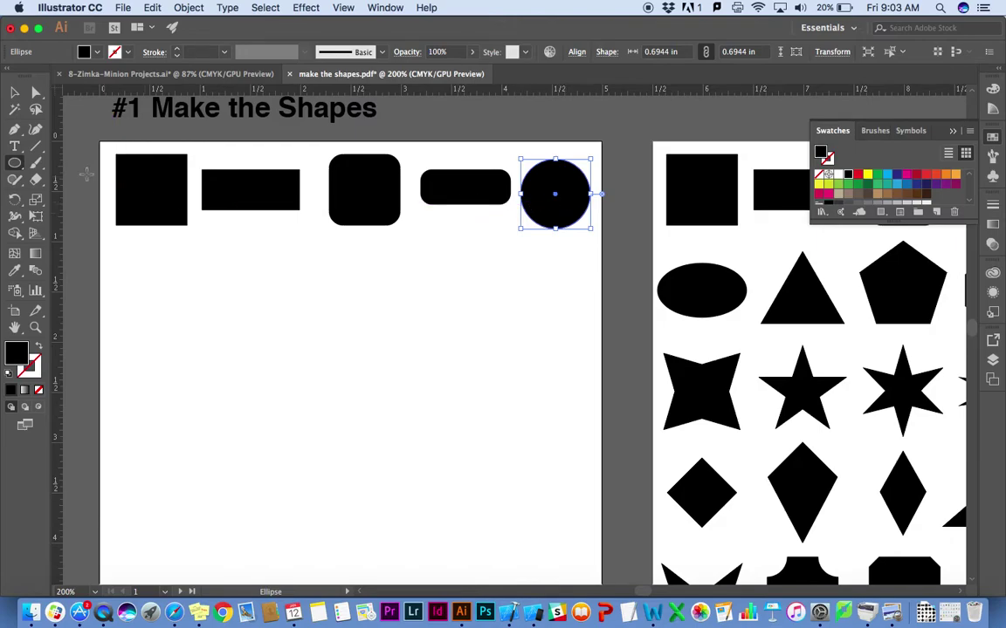
- Zoom out to the full 25-shape artboard and drag the ellipse to the left
left_click(13, 91)
left_click(427, 285)
scroll(428, 286, "right", 10)
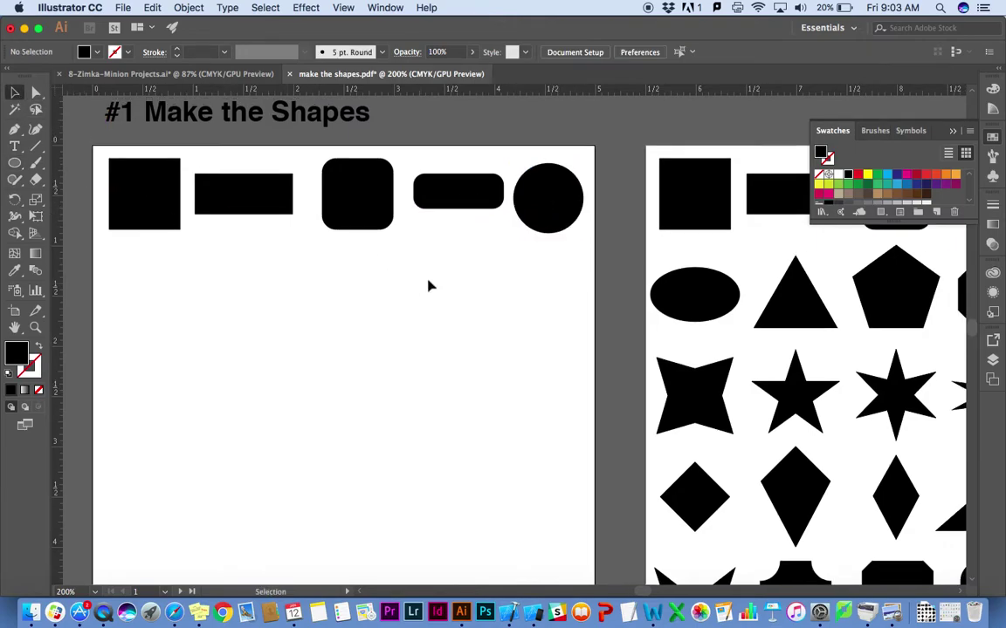
scroll(427, 285, "right", 6)
scroll(427, 286, "down", 3)
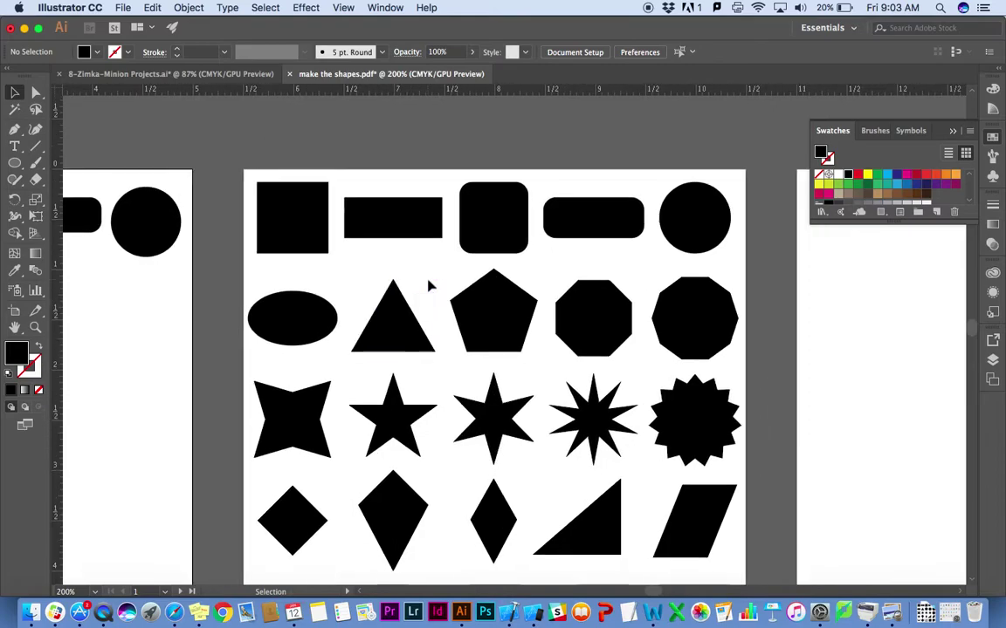
scroll(428, 285, "down", 2)
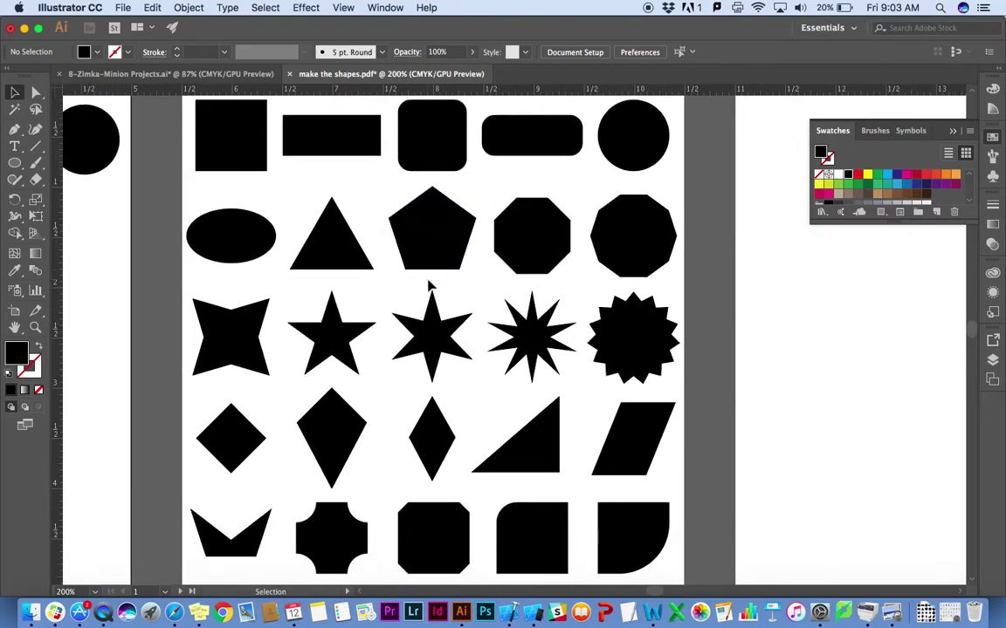
key("super+minus")
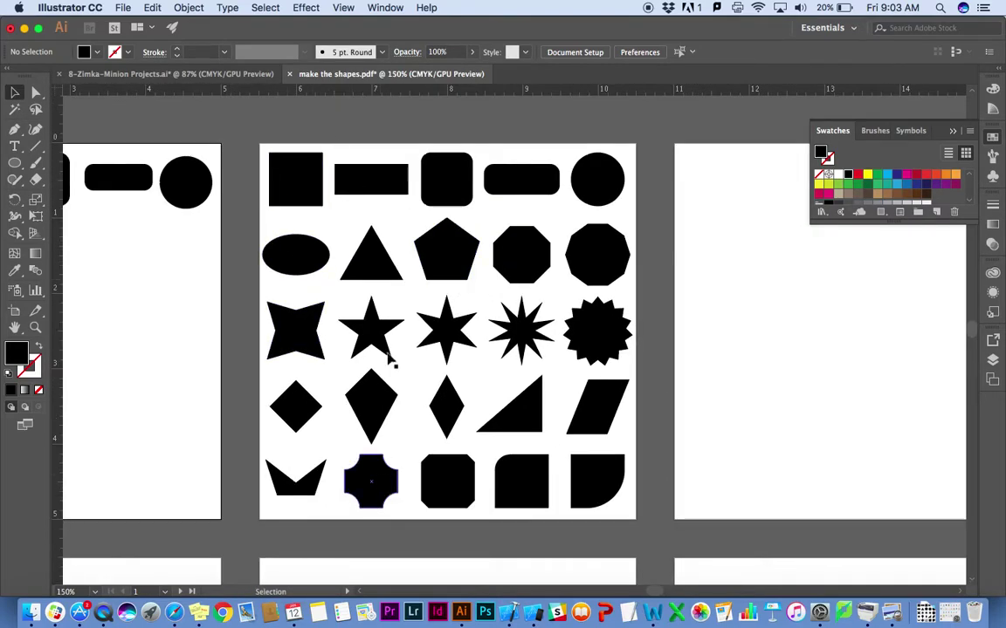
left_click_drag(304, 253, 265, 252)
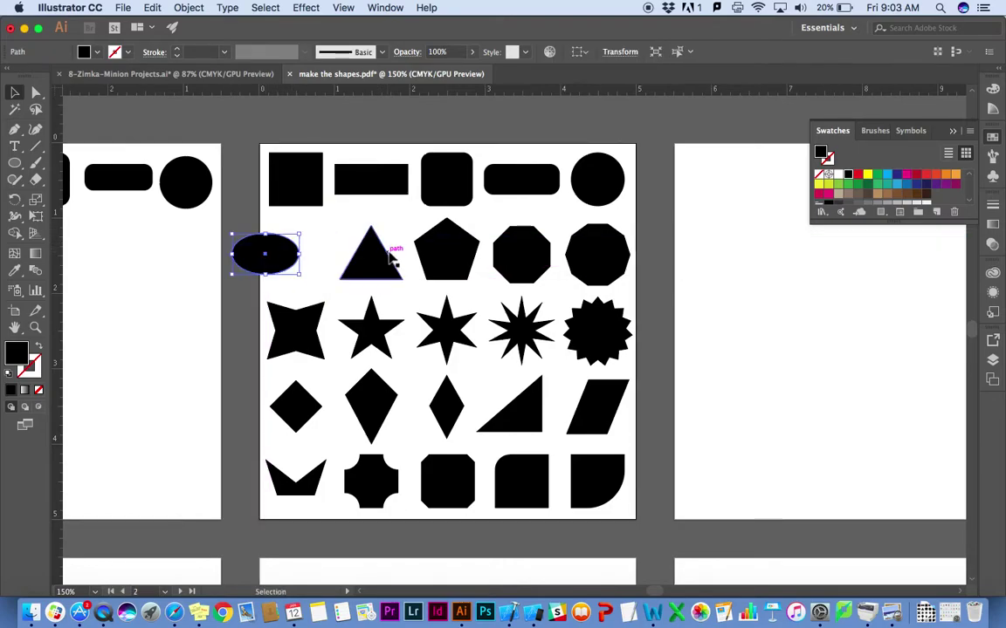
- Shift the triangle, pentagon, rounded square and pill out of line, then select the first column
left_click_drag(384, 258, 370, 247)
right_click(392, 325)
left_click(388, 323)
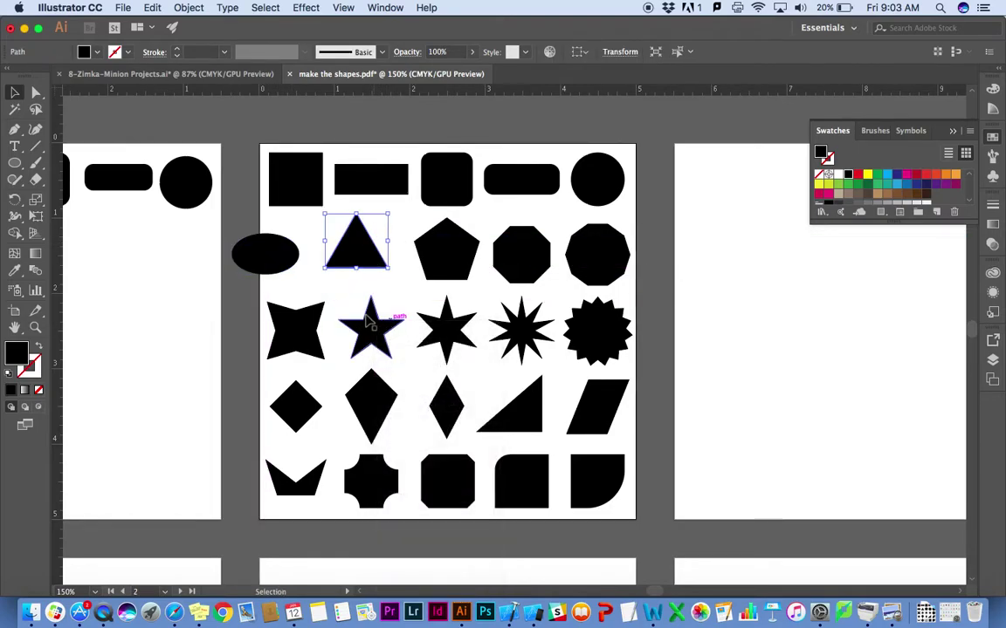
left_click_drag(430, 272, 416, 286)
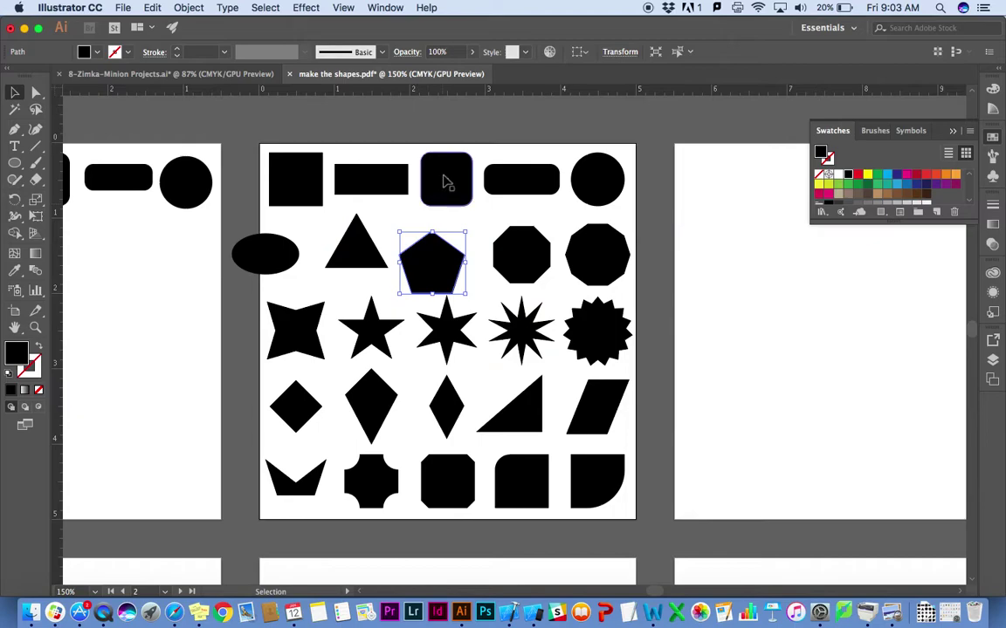
left_click_drag(448, 180, 457, 206)
left_click_drag(502, 179, 527, 179)
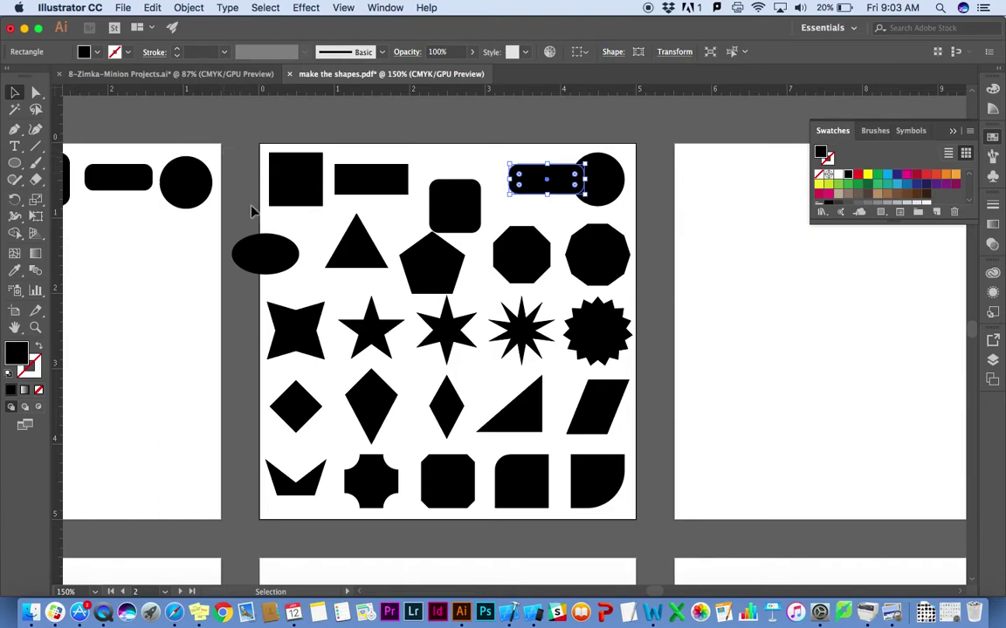
left_click_drag(225, 185, 284, 493)
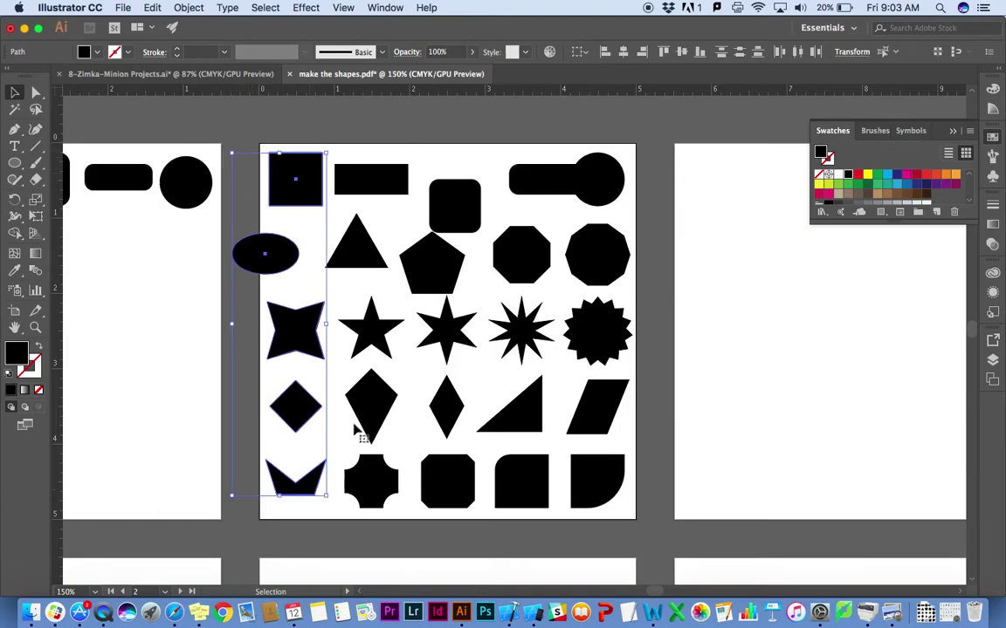
- Apply Horizontal Align Center to columns one through four, one column at a time
left_click(625, 53)
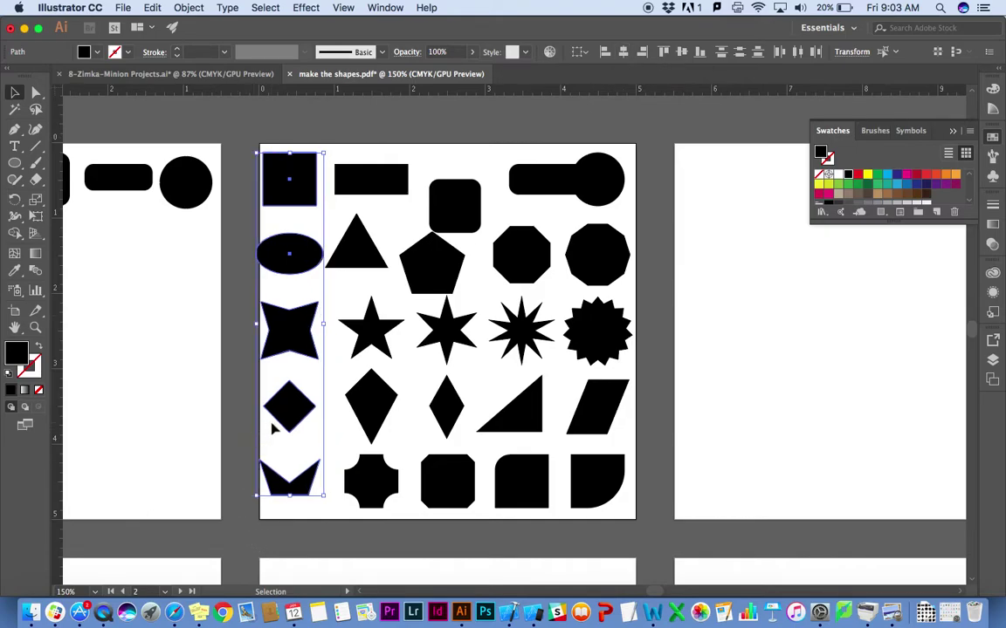
left_click_drag(284, 353, 290, 360)
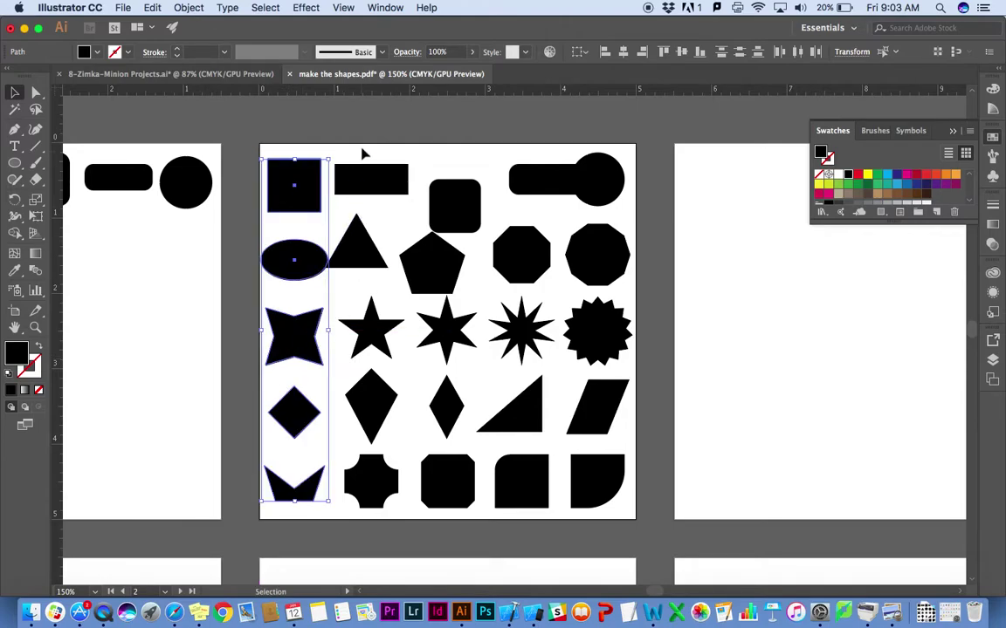
left_click_drag(365, 154, 388, 507)
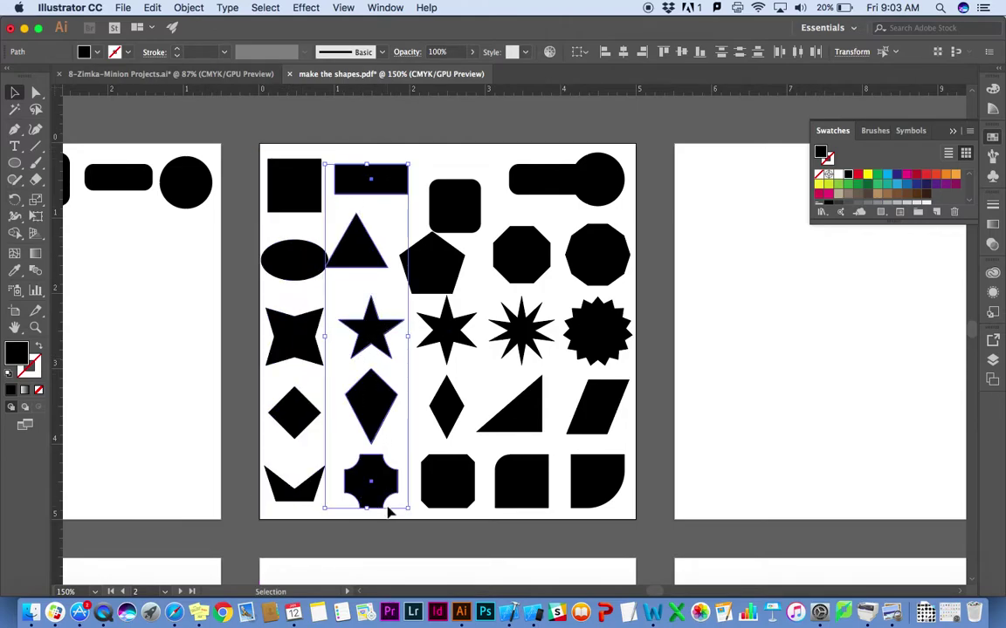
left_click(624, 54)
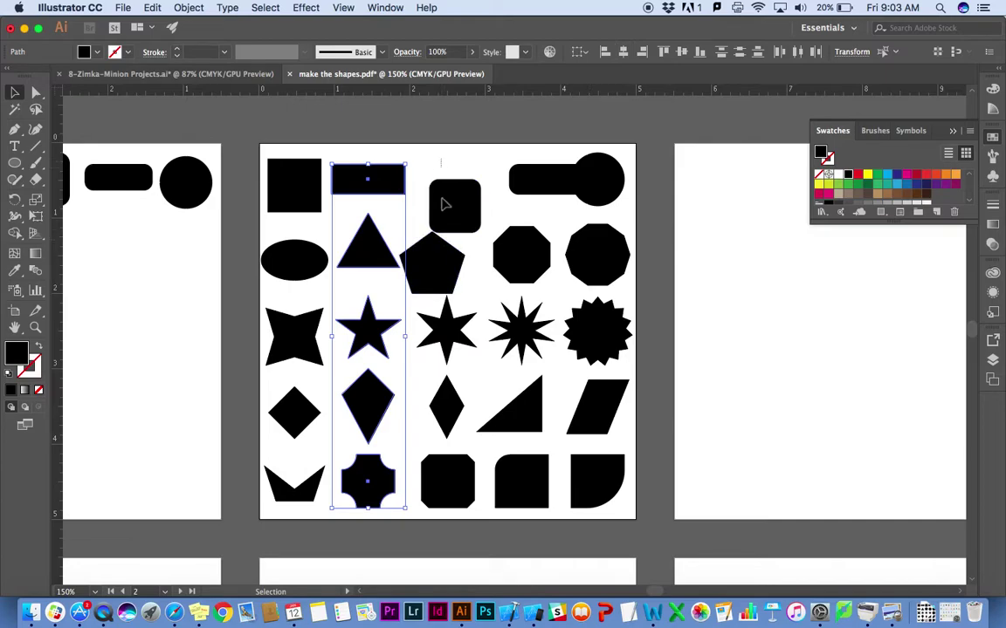
left_click_drag(441, 158, 457, 492)
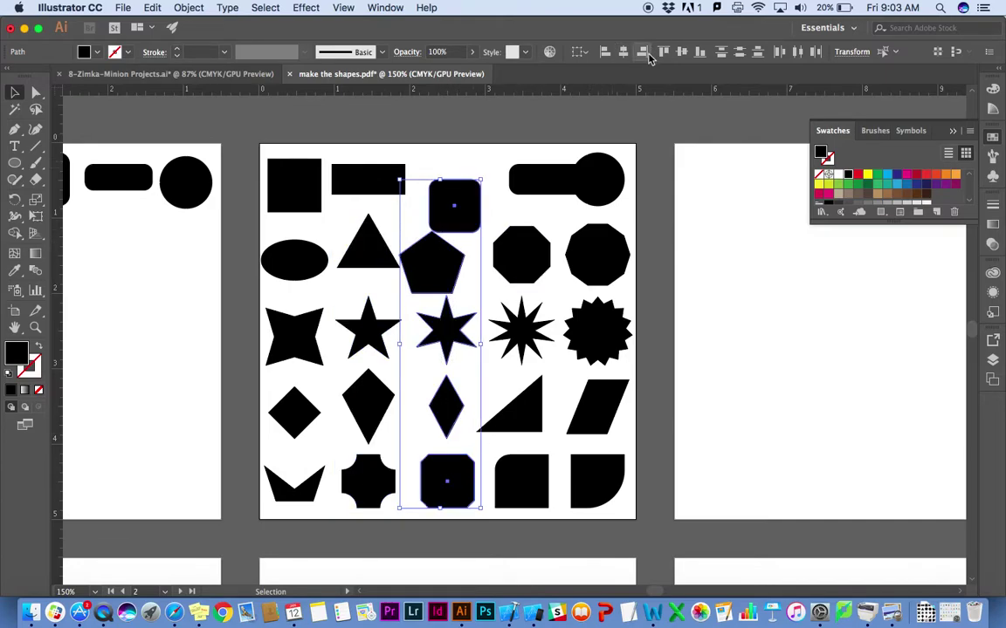
left_click(623, 54)
left_click_drag(506, 145, 537, 524)
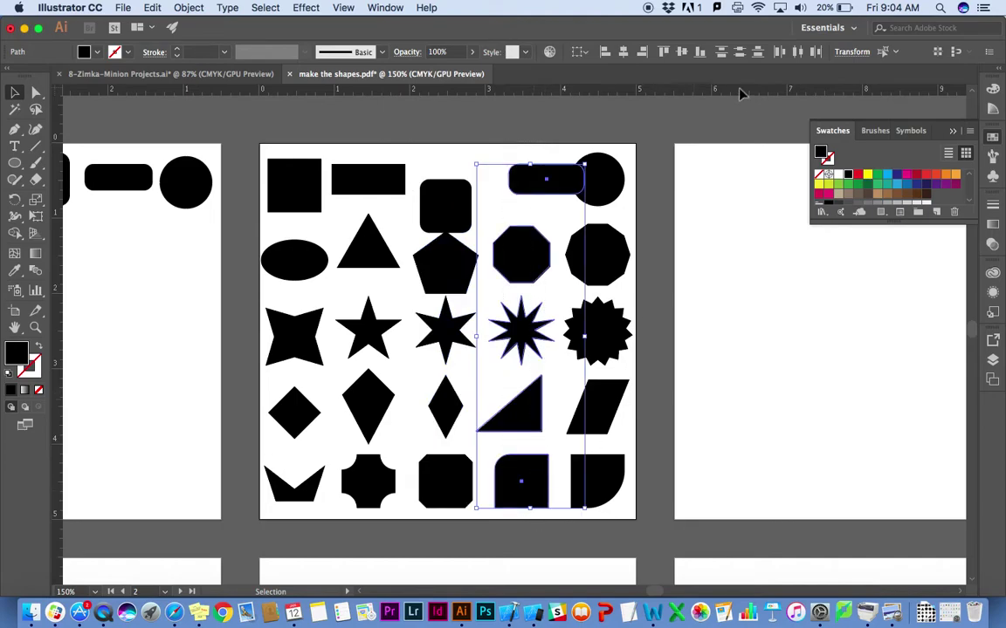
left_click(626, 54)
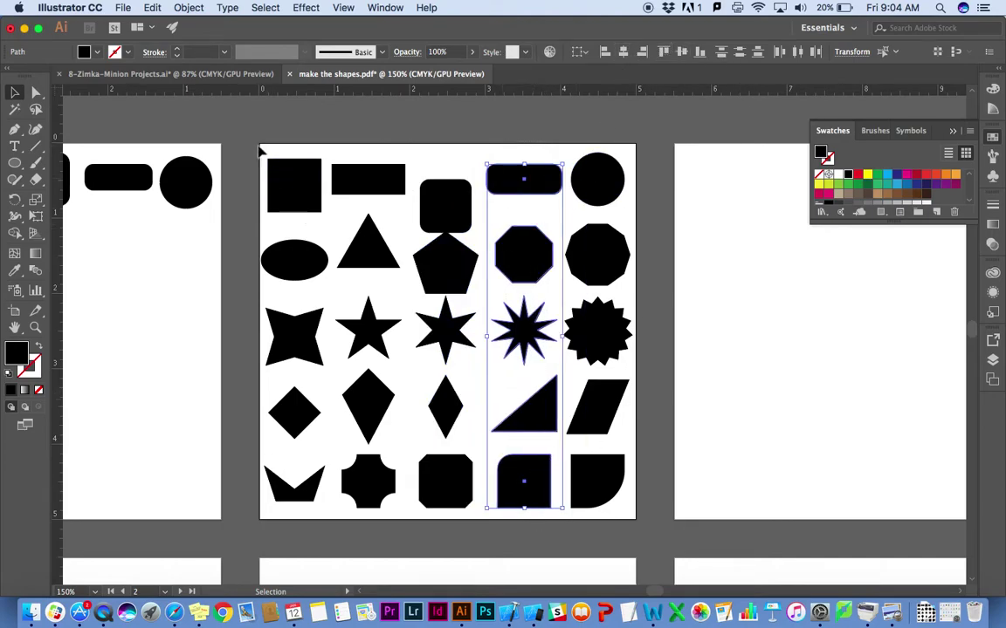
left_click_drag(260, 152, 619, 203)
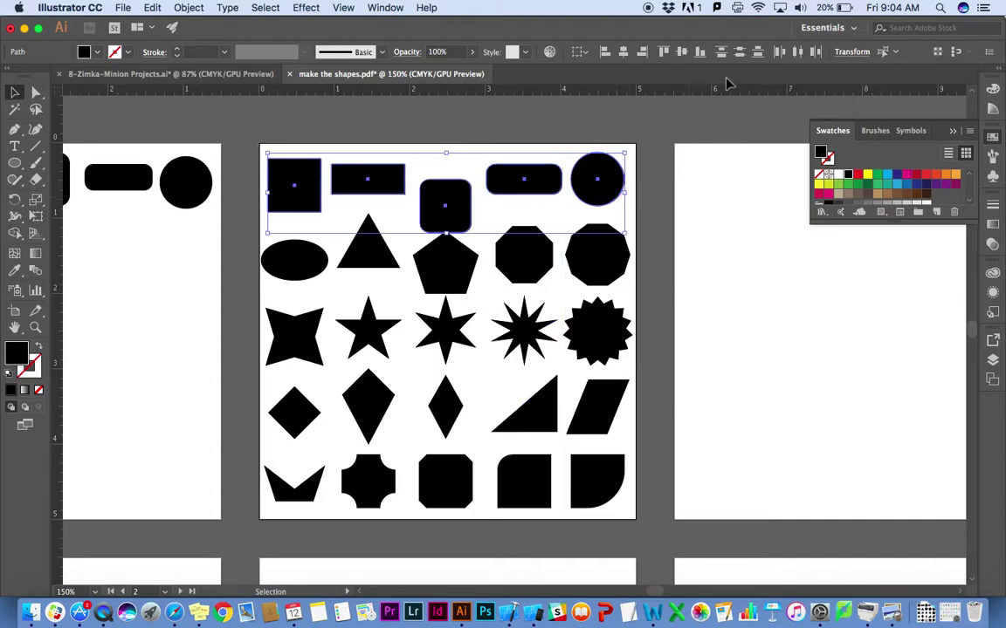
- Vertically centre-align the top row and nudge it up, then vertically centre-align the second row
left_click(738, 54)
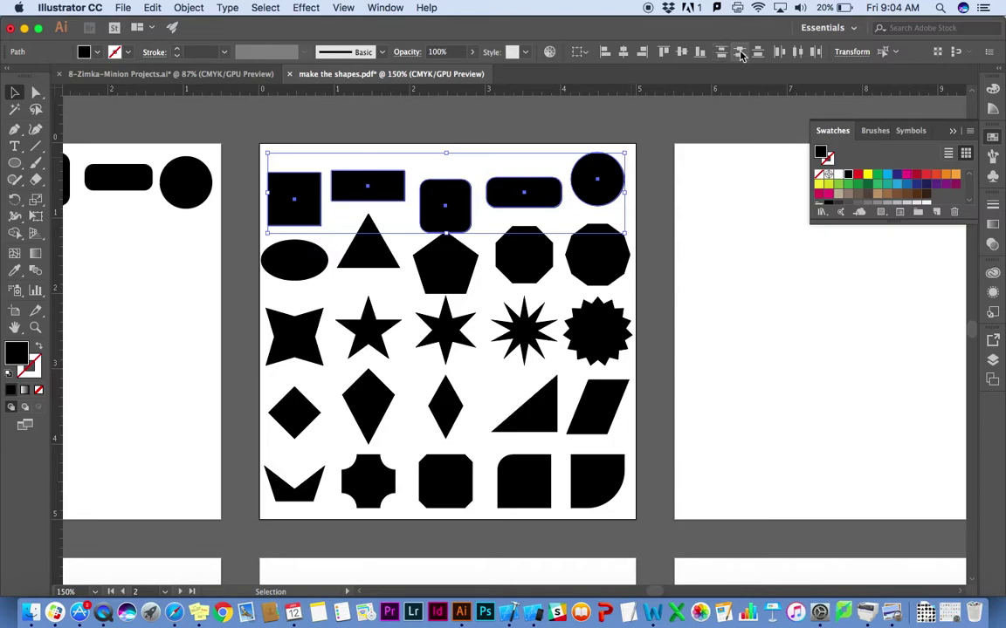
left_click(682, 54)
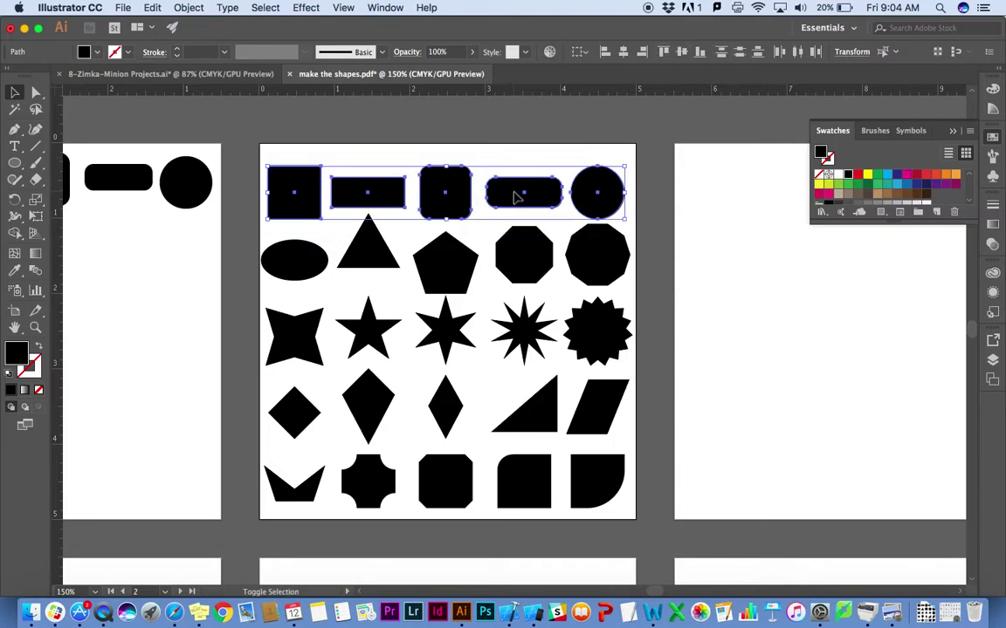
left_click_drag(515, 197, 515, 185)
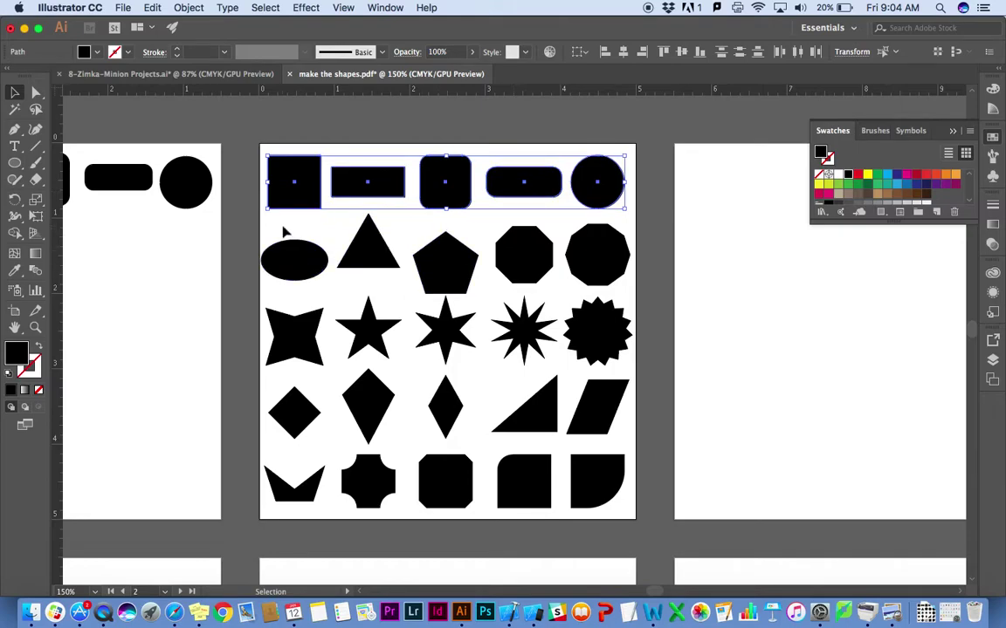
left_click_drag(285, 231, 611, 279)
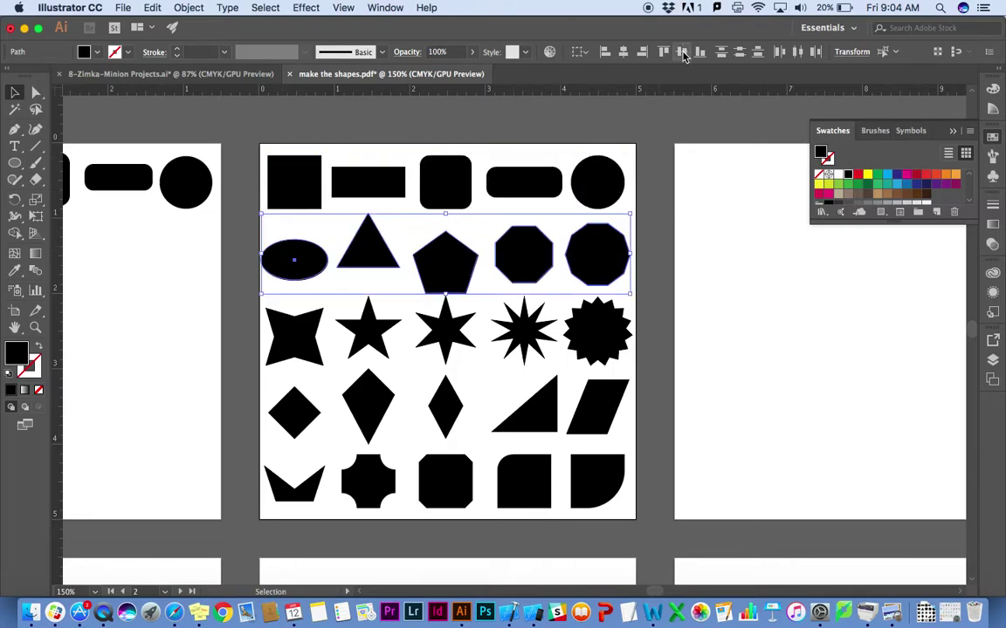
left_click(683, 55)
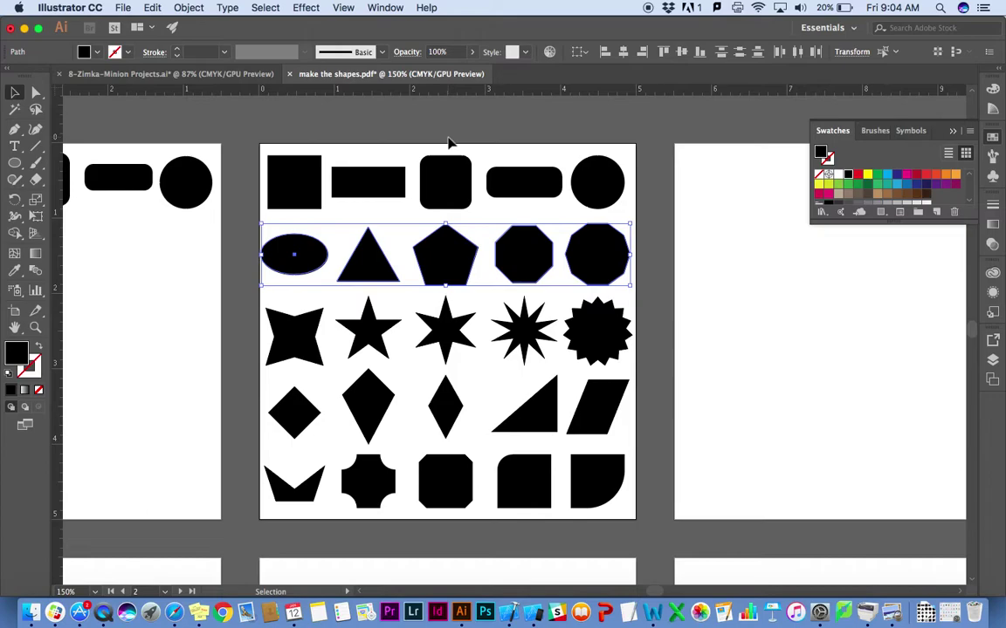
left_click(375, 129)
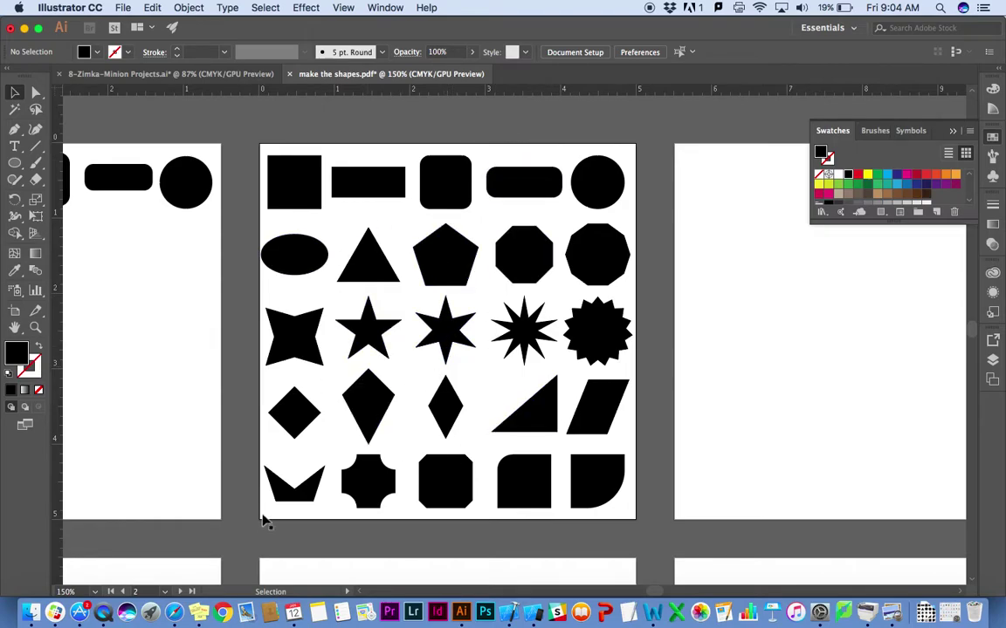
- From Safari's 'color scheme fun' image results, drag the black, red, teal and turquoise palette toward Illustrator
left_click(174, 612)
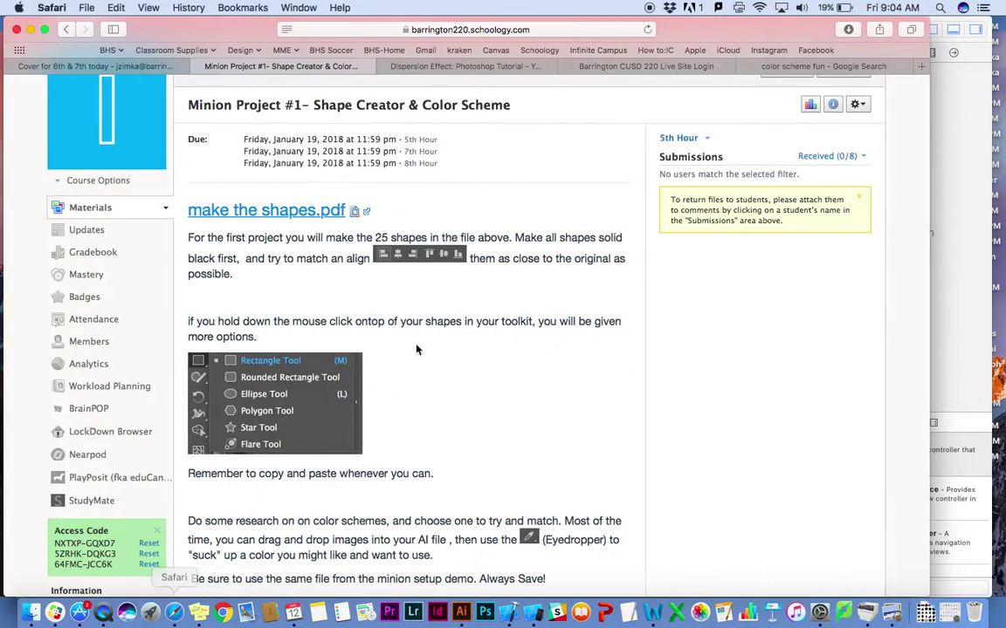
left_click(789, 68)
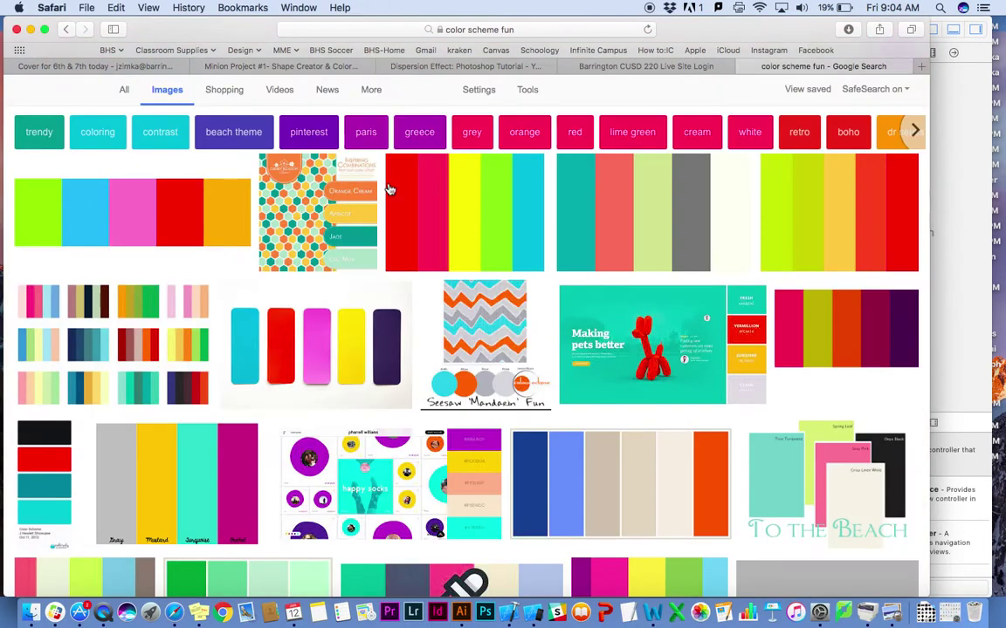
scroll(541, 302, "down", 3)
scroll(543, 303, "down", 10)
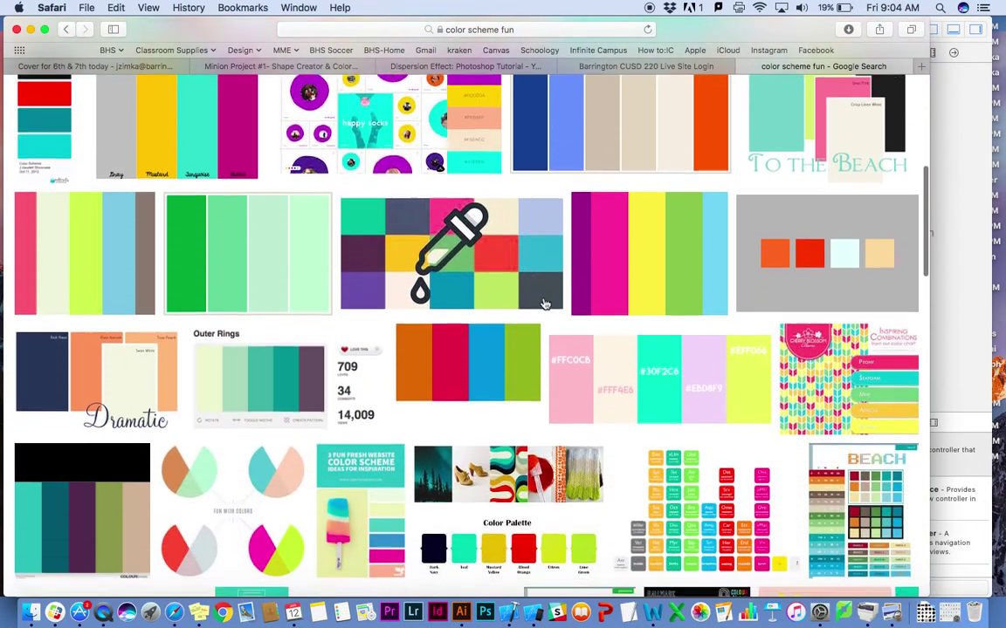
scroll(543, 303, "up", 10)
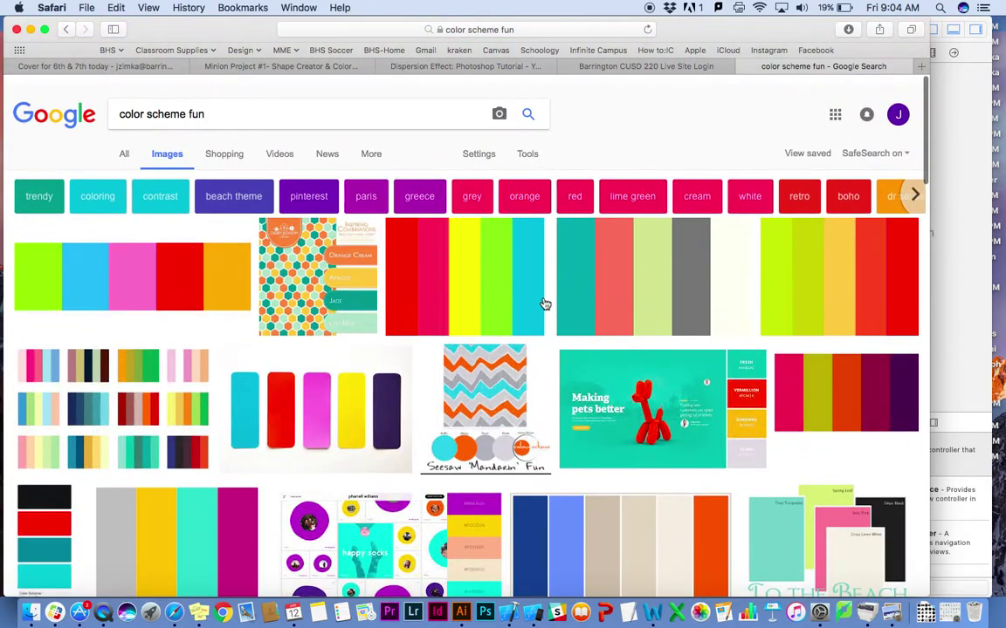
left_click_drag(160, 36, 545, 21)
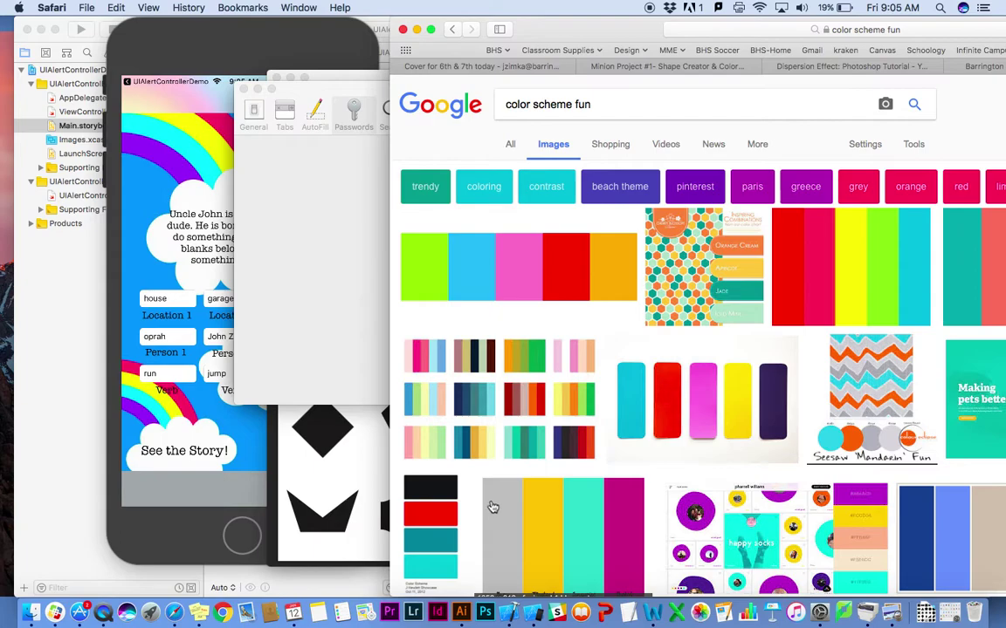
left_click_drag(444, 522, 216, 314)
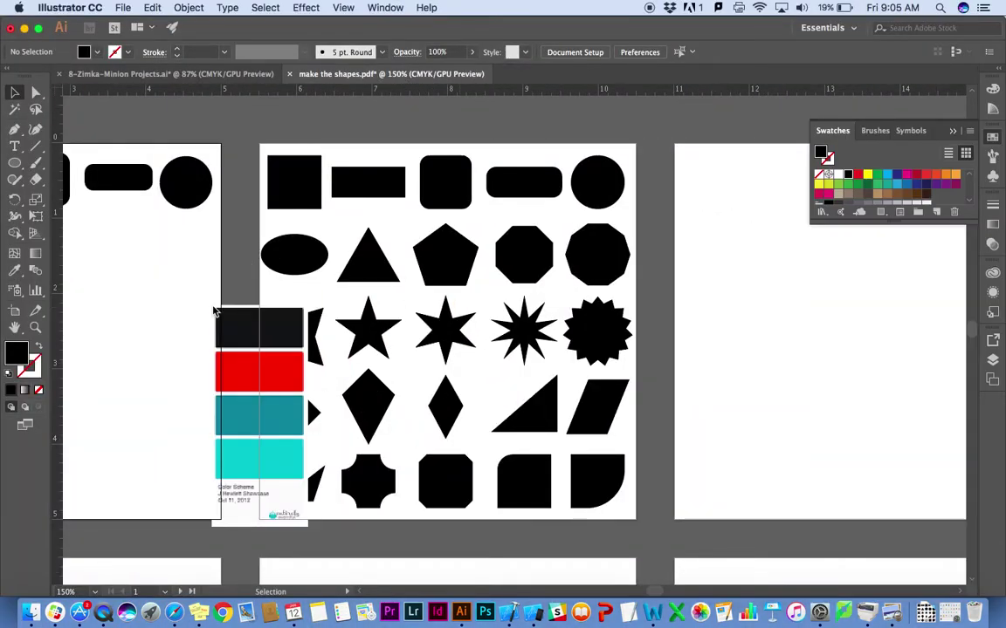
- Drop the palette image into Illustrator and drag it onto the #1 Make the Shapes artboard
left_click_drag(236, 352, 257, 255)
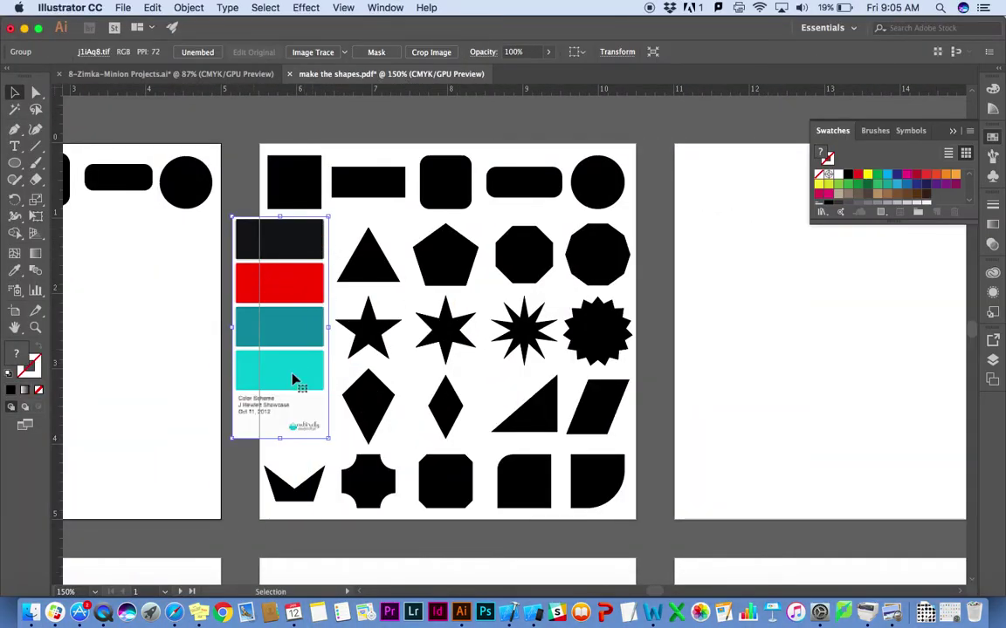
scroll(295, 358, "left", 6)
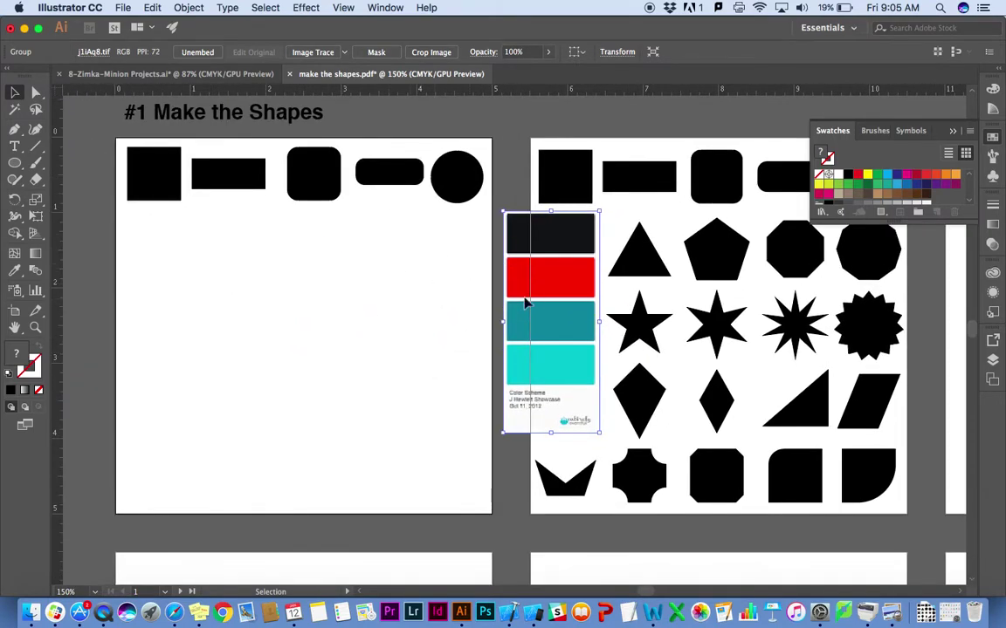
scroll(528, 305, "right", 3)
left_click_drag(401, 312, 280, 336)
scroll(280, 337, "right", 4)
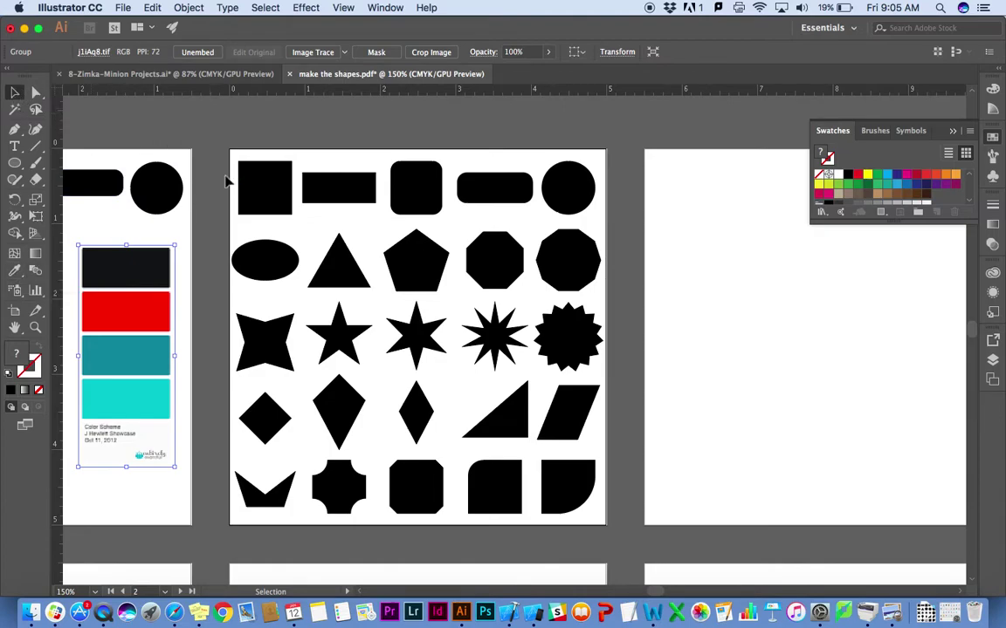
- Select twelve alternating grid shapes, from the top-left square to the bottom-row rounded octagon
left_click(260, 196)
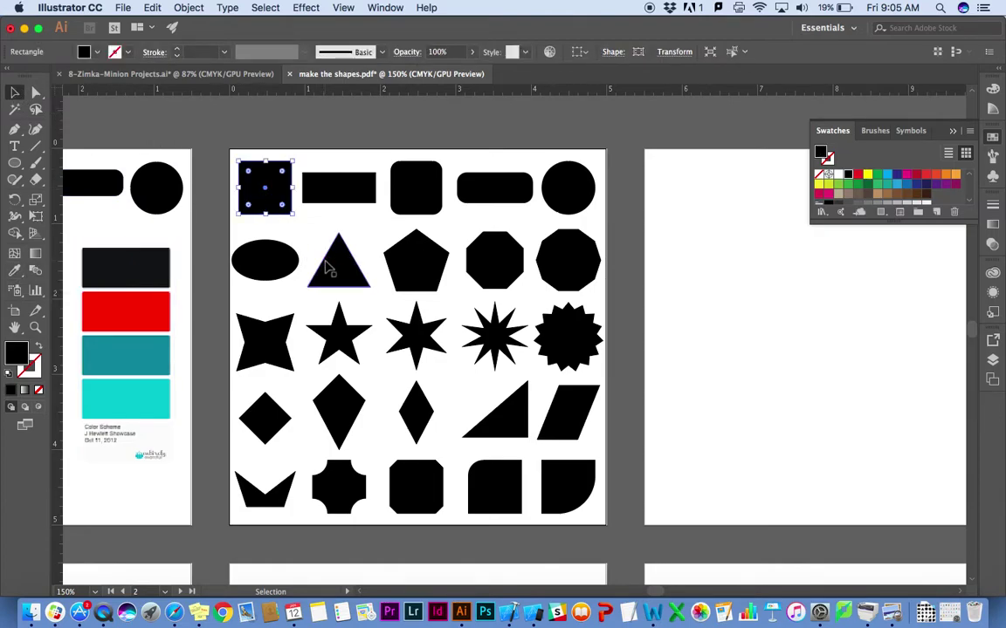
left_click(330, 271, "shift")
left_click(408, 332, "shift")
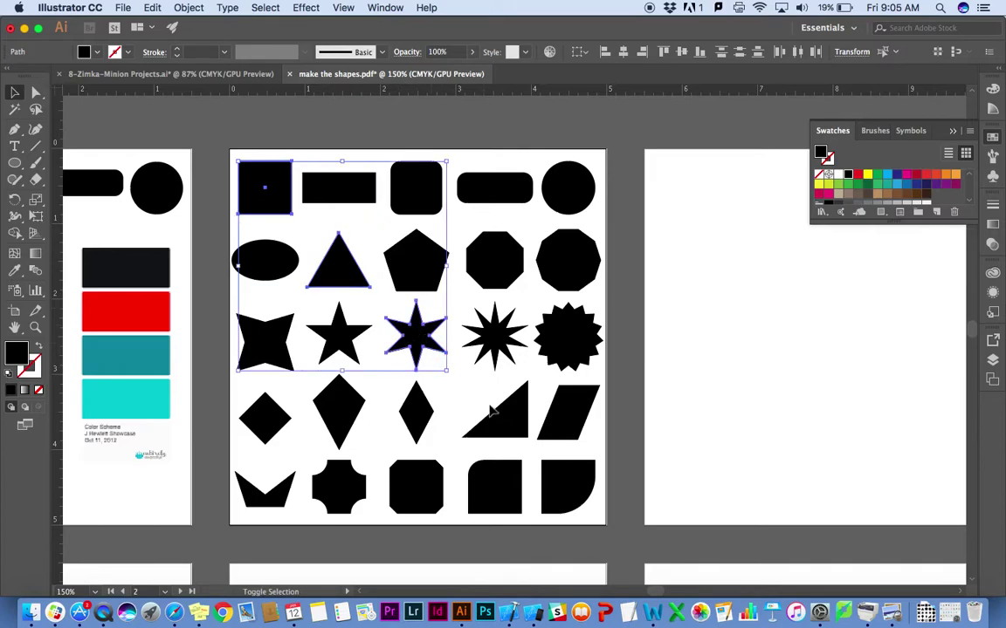
left_click(503, 428, "shift")
left_click(561, 487, "shift")
left_click(569, 334, "shift")
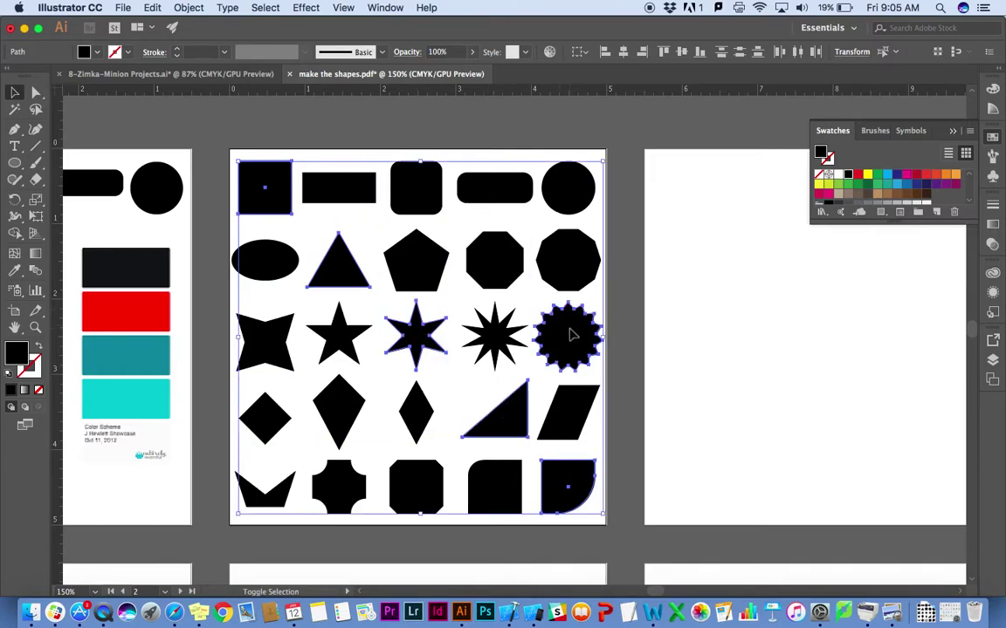
left_click(566, 203, "shift")
left_click(476, 253, "shift")
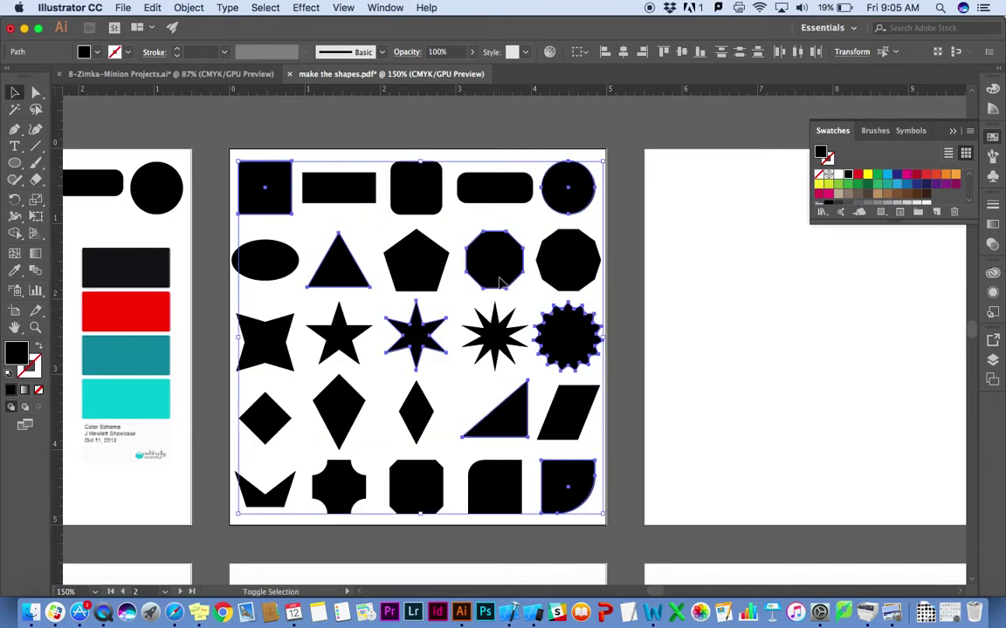
left_click(427, 206, "shift")
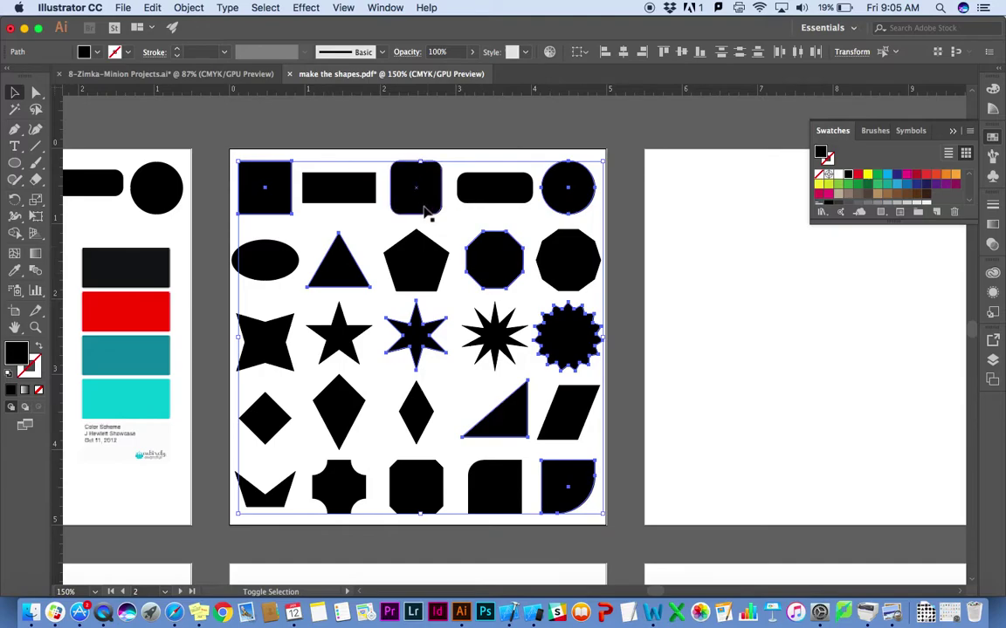
left_click(284, 345, "shift")
left_click(340, 408, "shift")
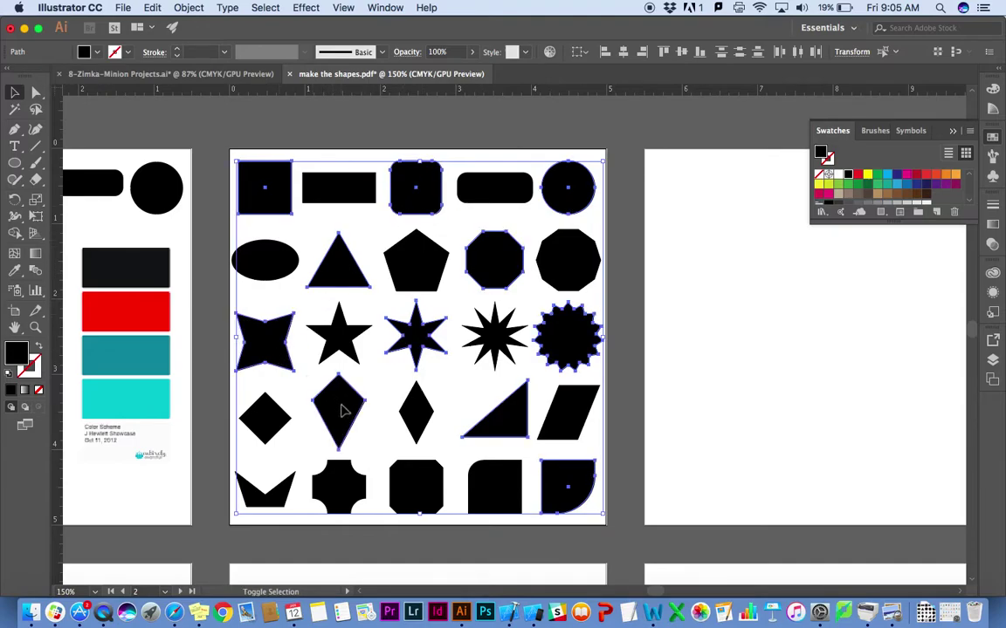
left_click(420, 472, "shift")
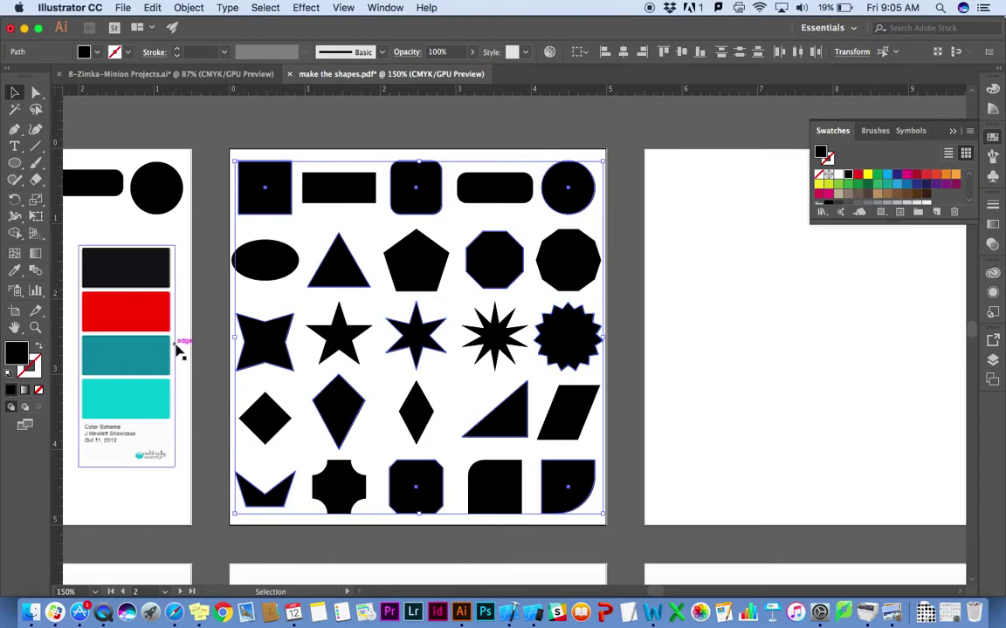
- Fill the selected shapes with the palette's turquoise using the Eyedropper, then deselect
left_click(15, 269)
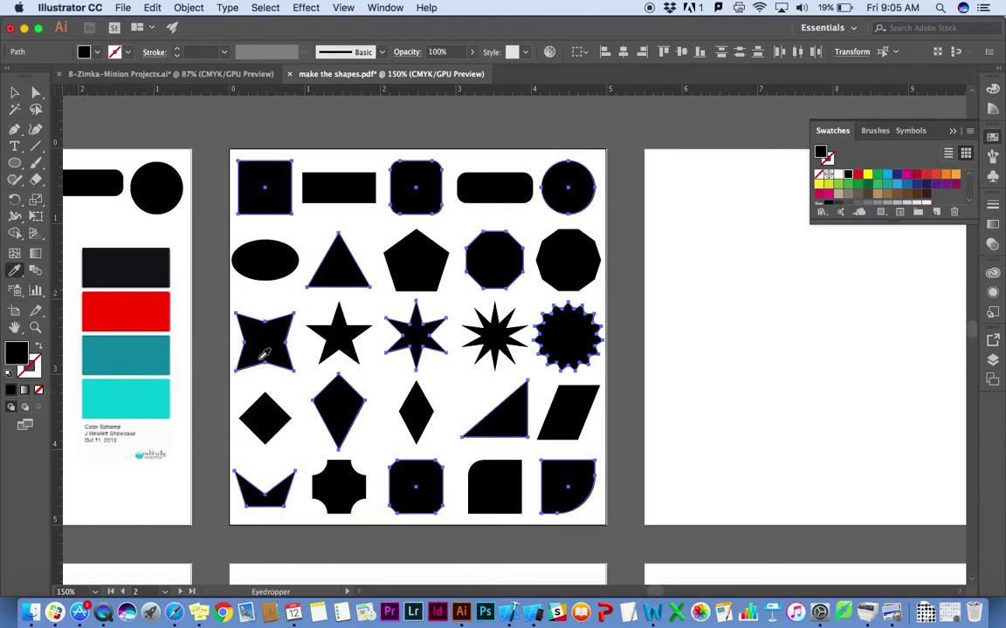
left_click(147, 395)
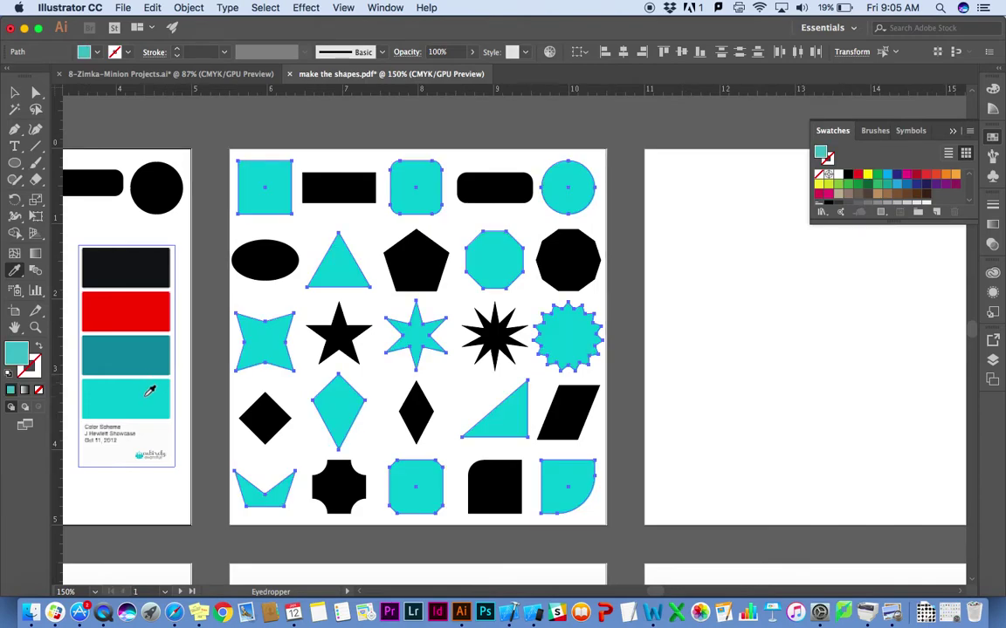
left_click(15, 92)
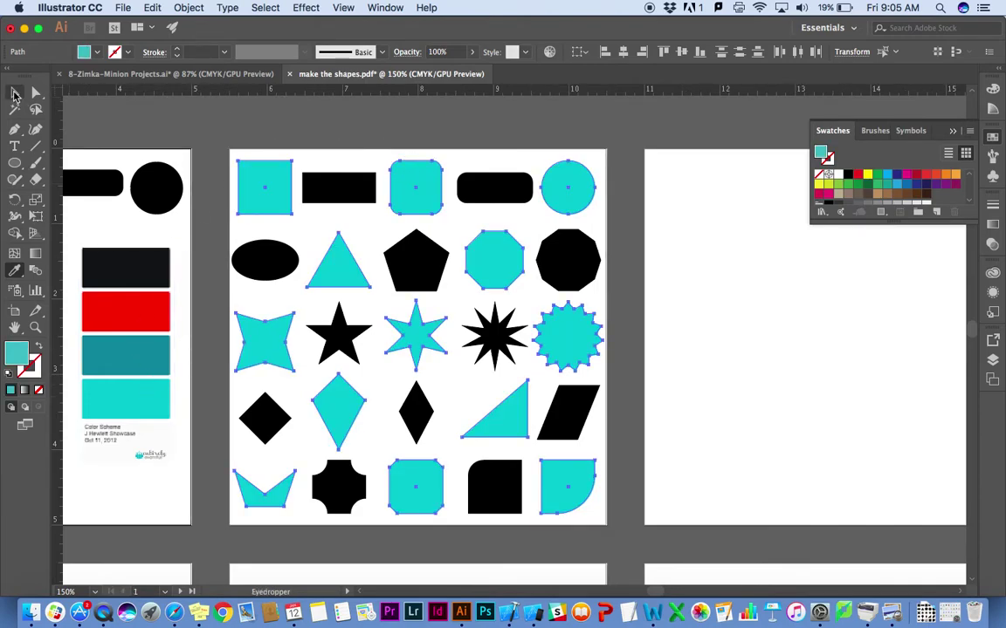
left_click(129, 137)
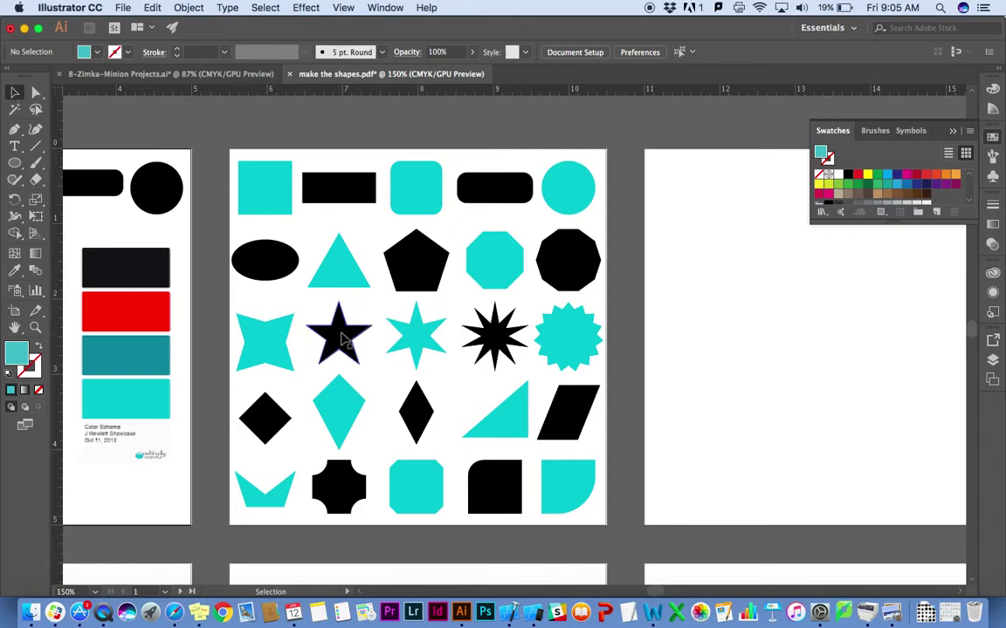
- Fill the black ellipse, 10-gon, parallelogram and diamond with the palette's red
left_click(282, 259)
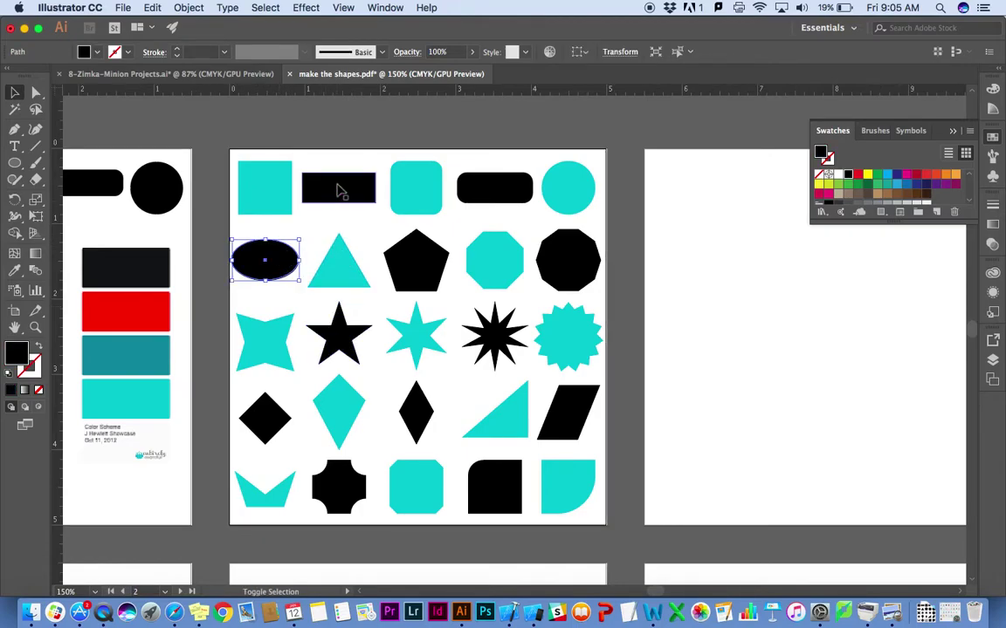
left_click(574, 269, "shift")
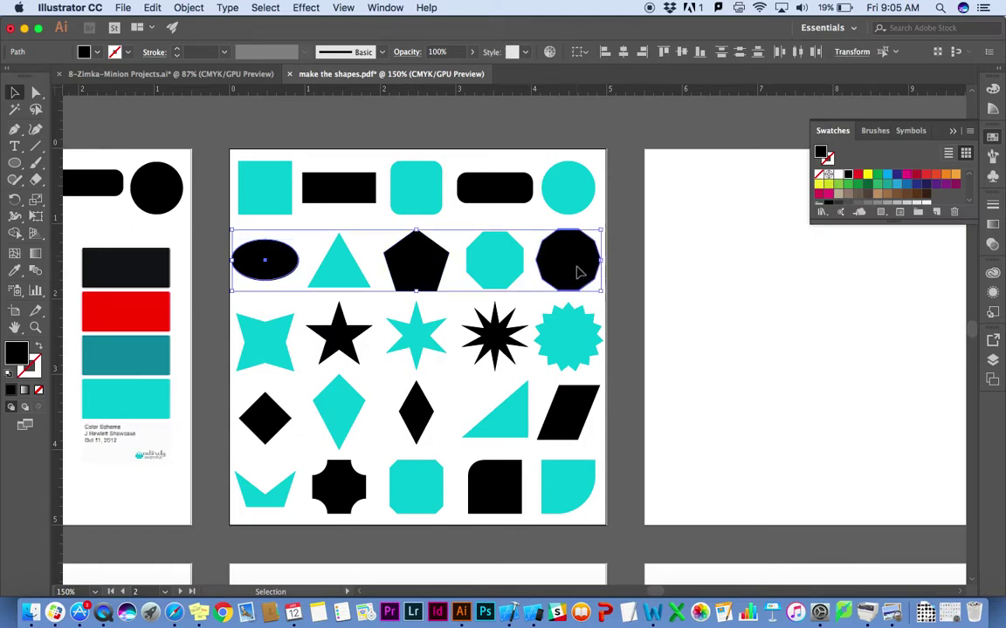
left_click(581, 421, "shift")
left_click(263, 420, "shift")
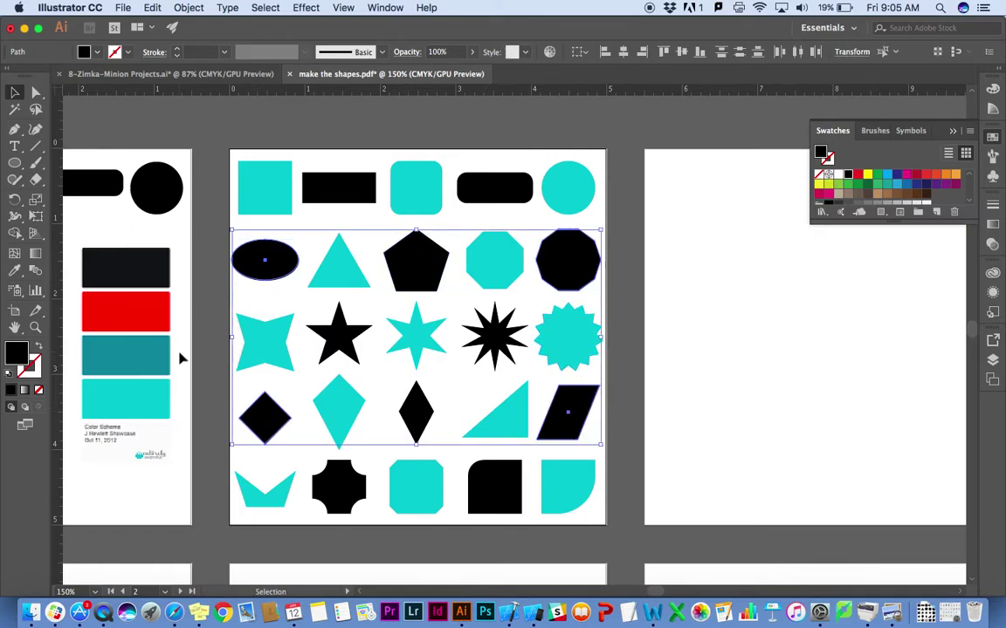
left_click(14, 271)
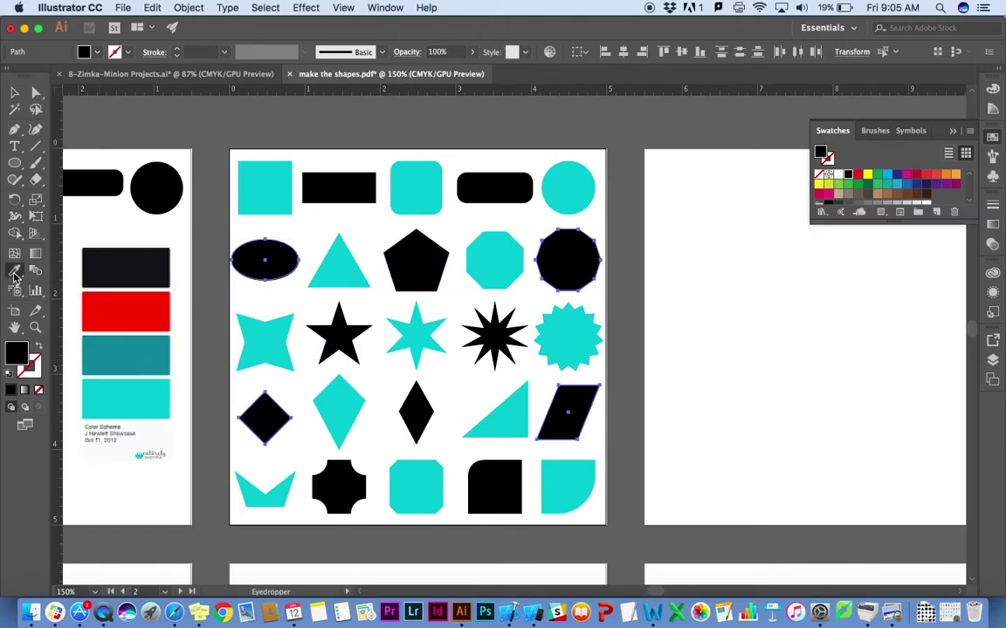
left_click(102, 302)
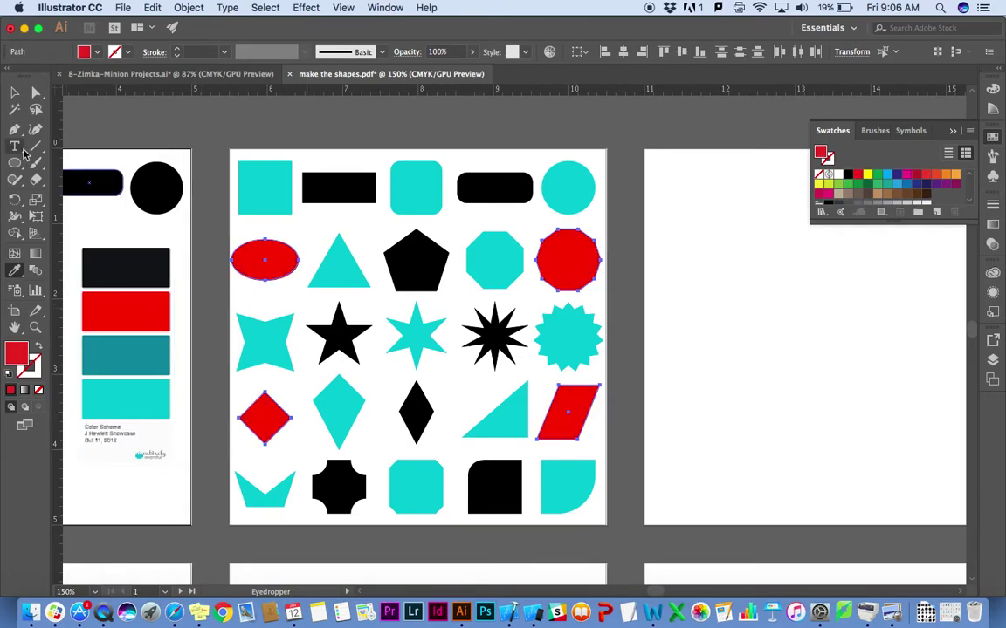
left_click(14, 92)
- Recolour the turquoise six-point star with the scheme's red
left_click(334, 152)
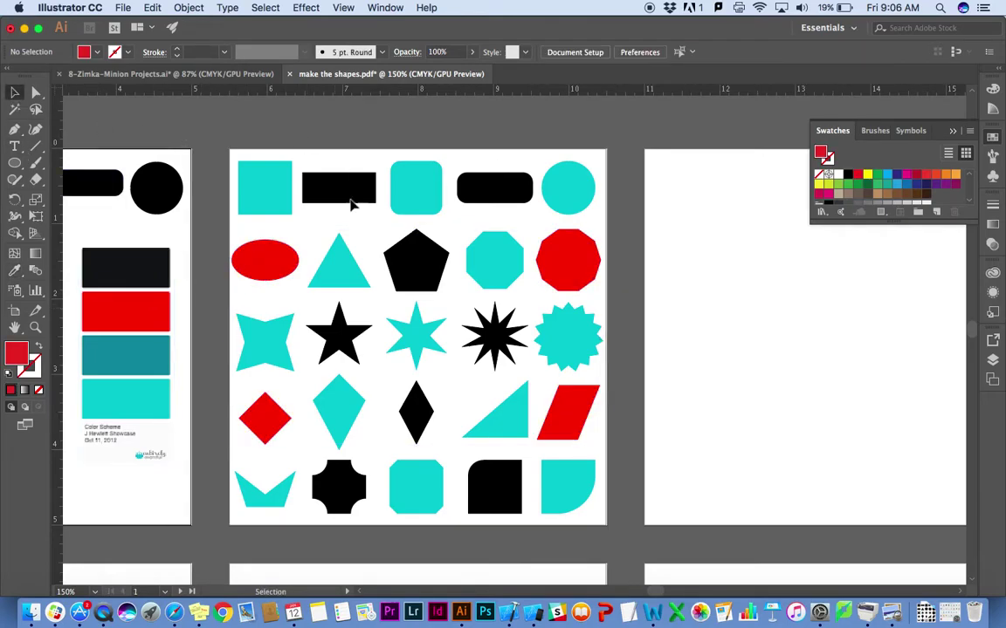
left_click(414, 330)
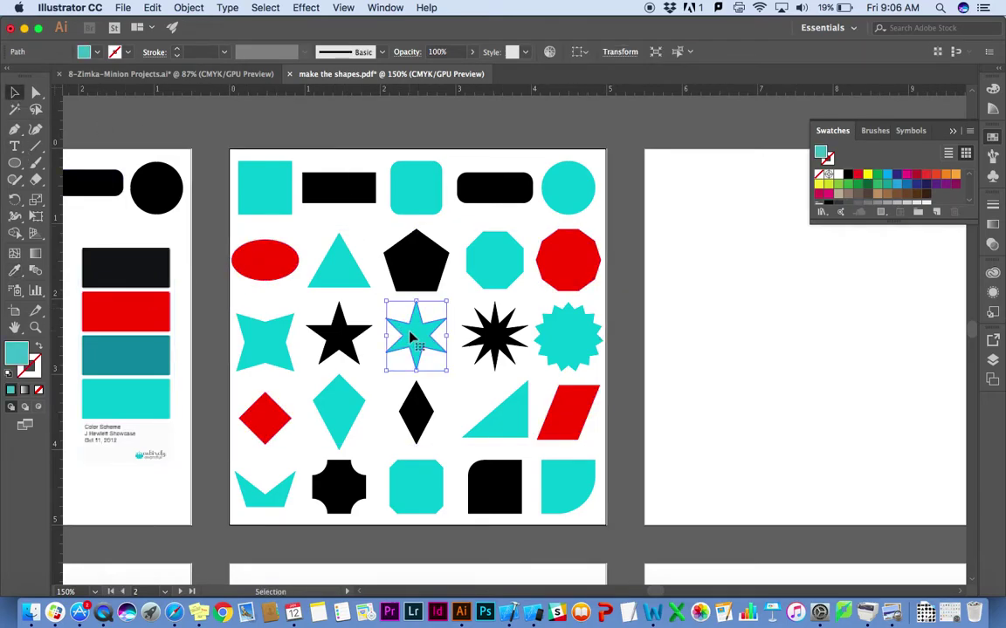
left_click(14, 270)
left_click(153, 312)
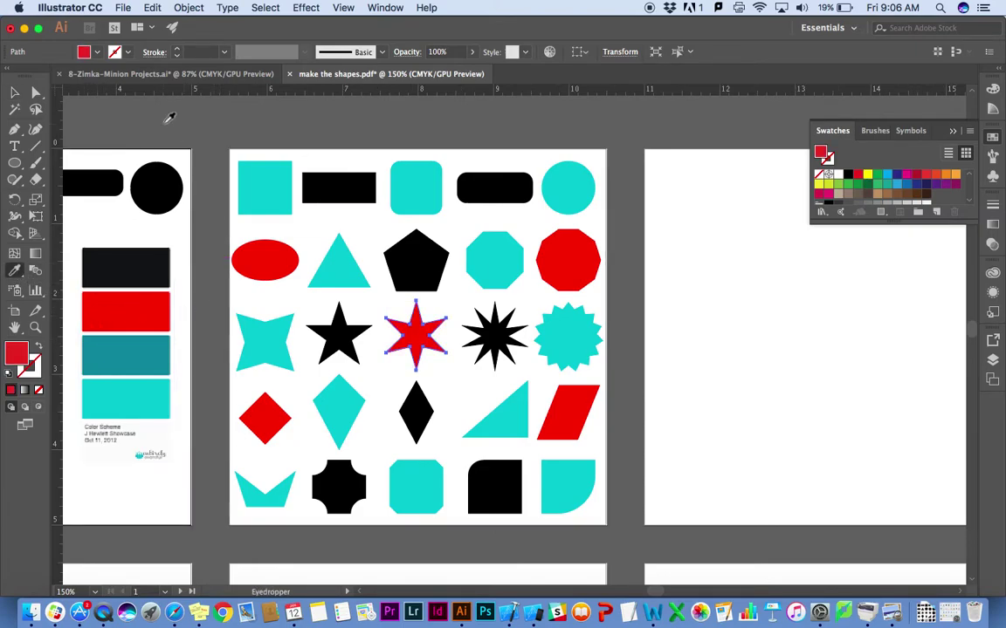
left_click(14, 92)
- Fill the middle column's top and bottom rounded squares with red, then deselect
left_click(165, 150)
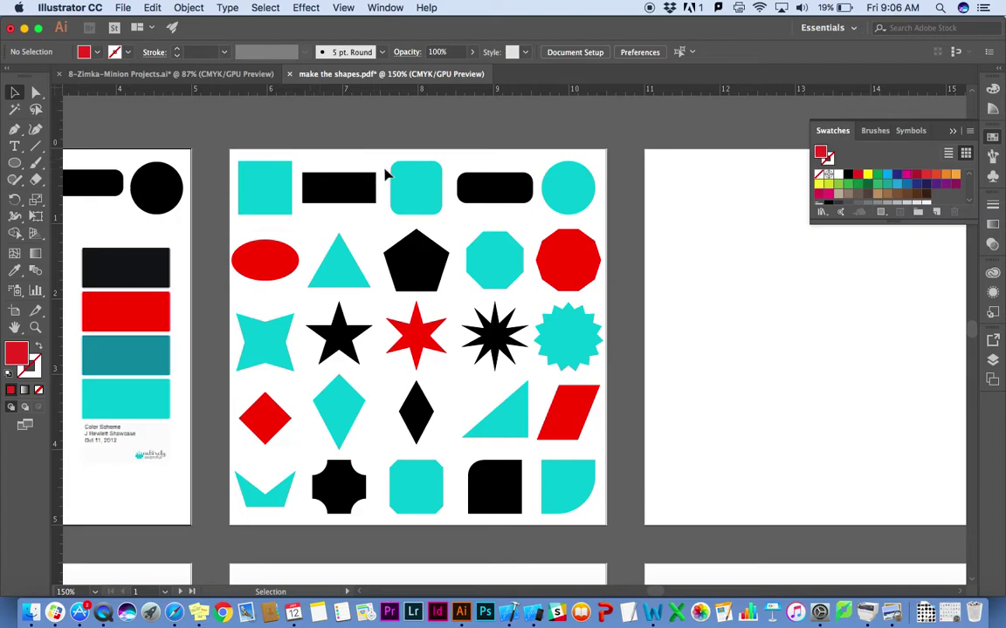
left_click(410, 185)
left_click(425, 492, "shift")
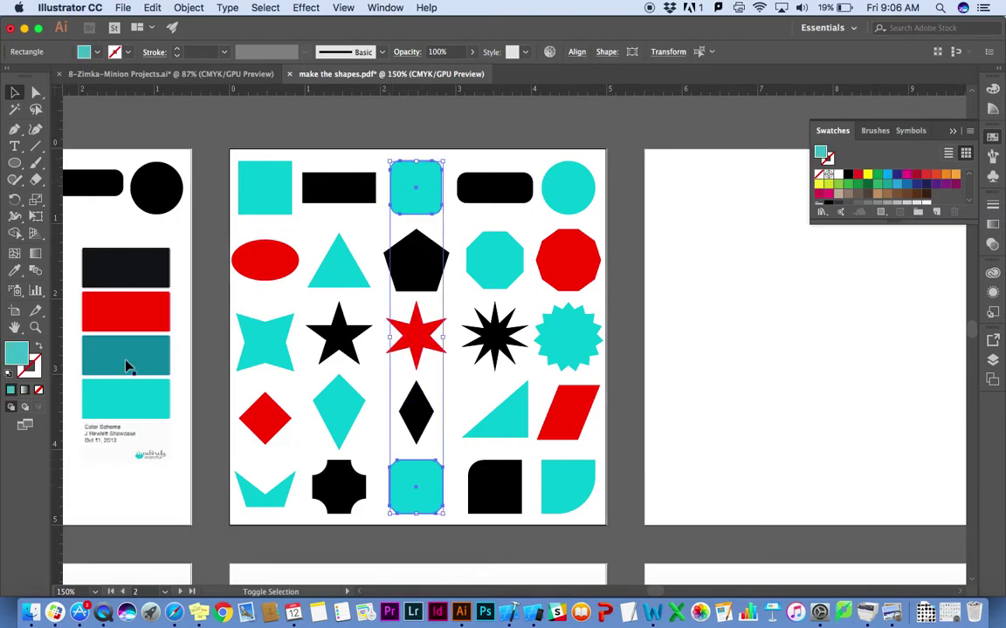
left_click(15, 271)
left_click(126, 314)
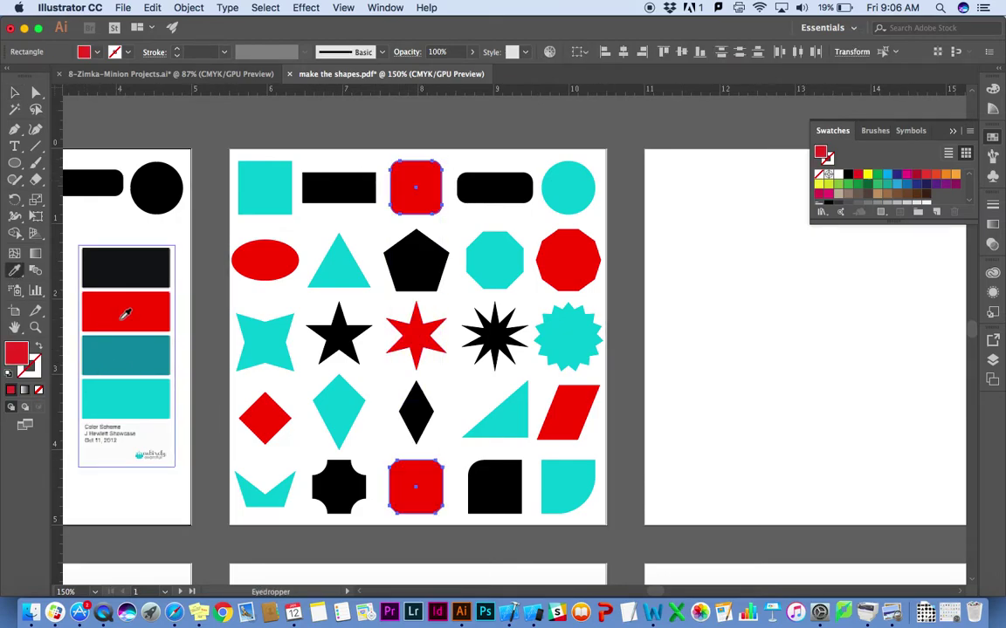
left_click(14, 92)
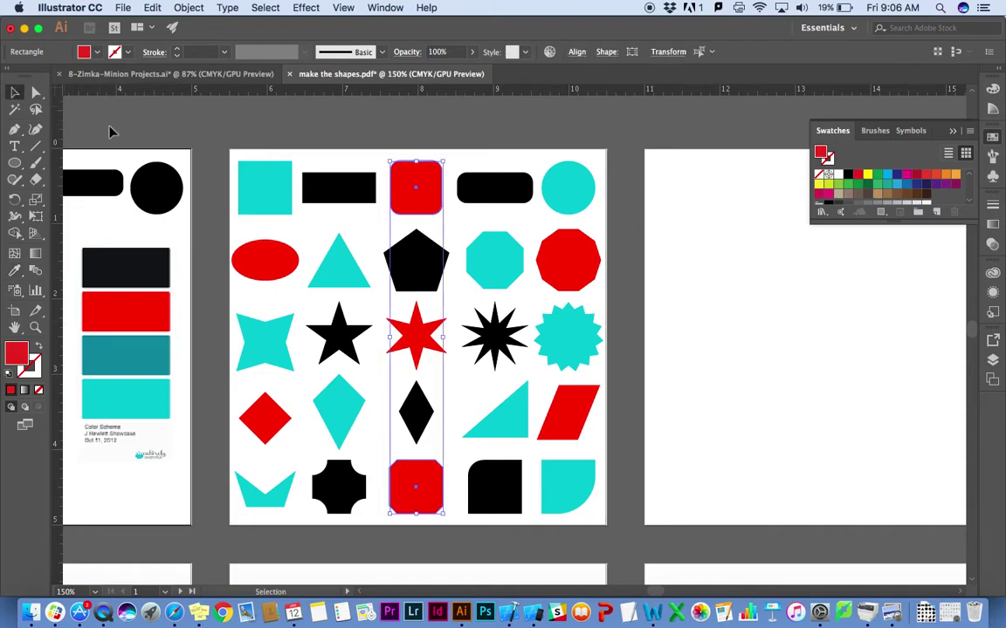
left_click(110, 131)
scroll(337, 258, "left", 3)
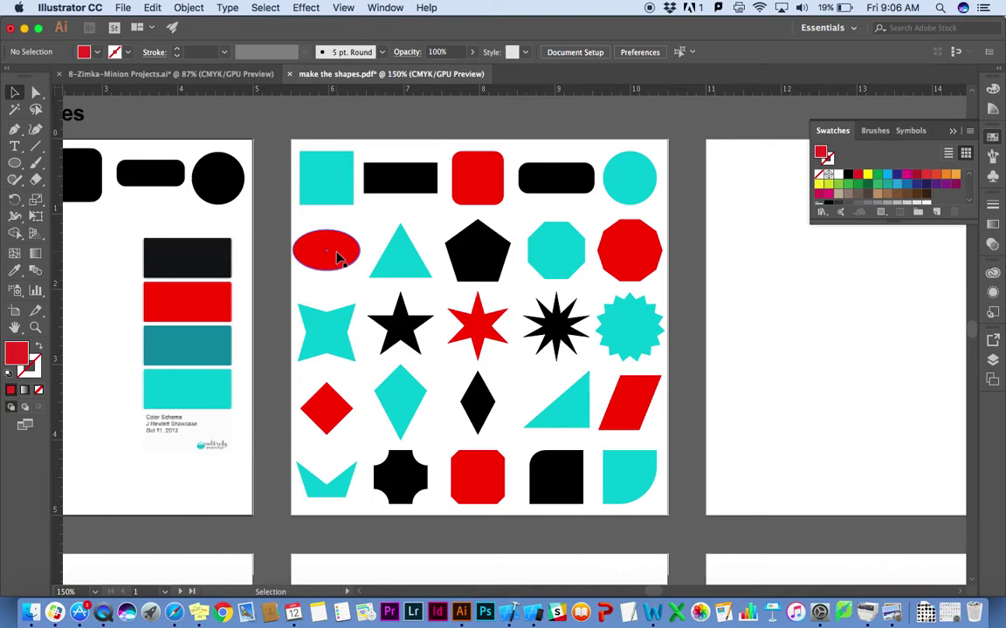
- Undo the red fills so those shapes revert to black or turquoise, then deselect
scroll(340, 257, "right", 1)
scroll(341, 258, "up", 1)
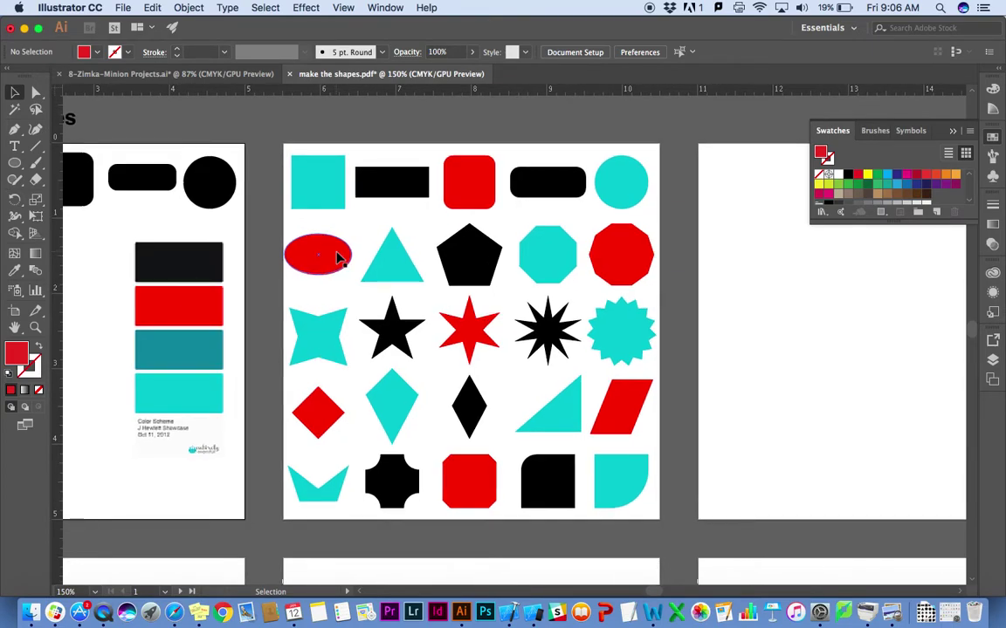
key("super+z")
key("super+z")
key("super+z")
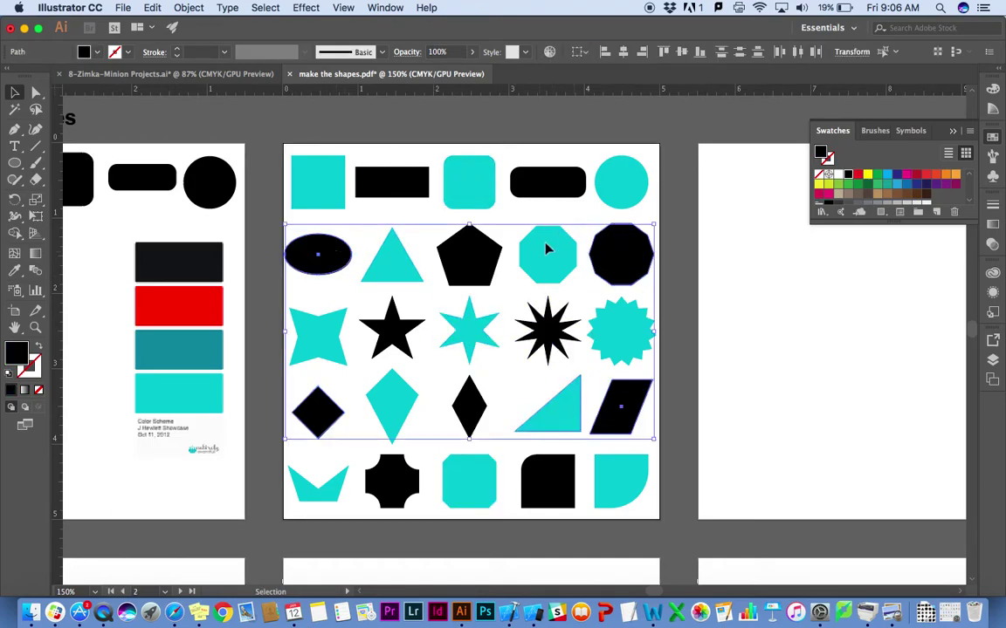
left_click(323, 128)
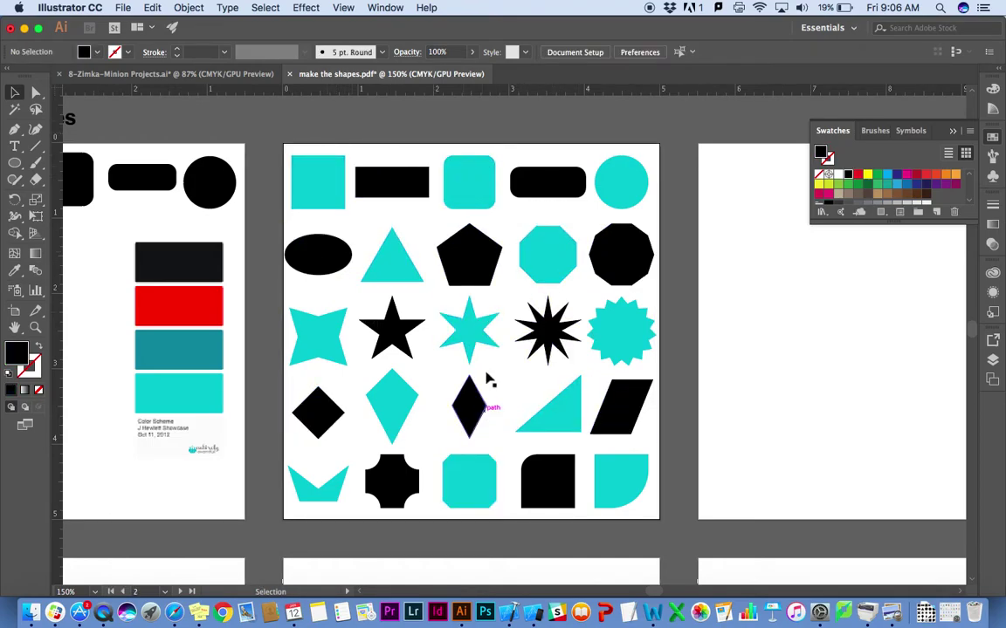
- Delete the colour scheme image and the five black practice shapes from artboard 1
left_click(200, 280)
key("BackSpace")
key("super+minus")
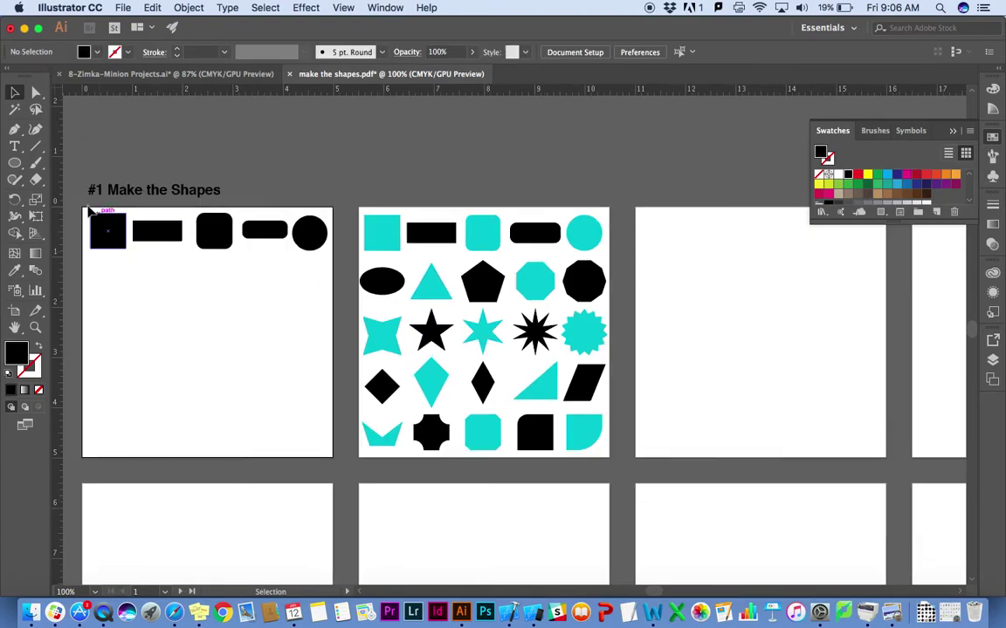
left_click_drag(70, 186, 337, 263)
key("BackSpace")
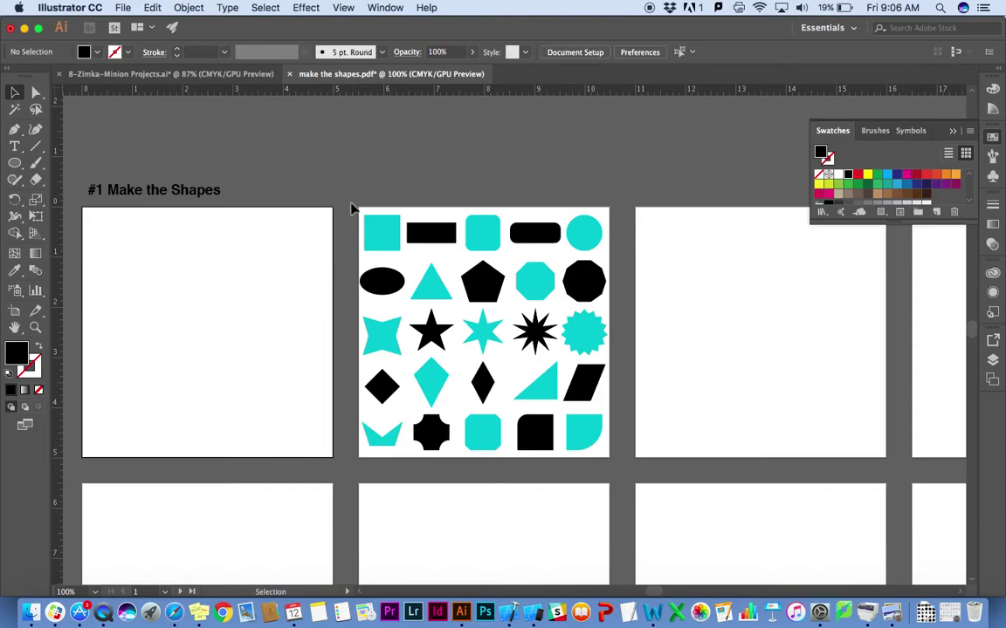
- Move the whole 25-shape grid from the middle artboard onto the '#1 Make the Shapes' artboard
left_click_drag(316, 186, 548, 412)
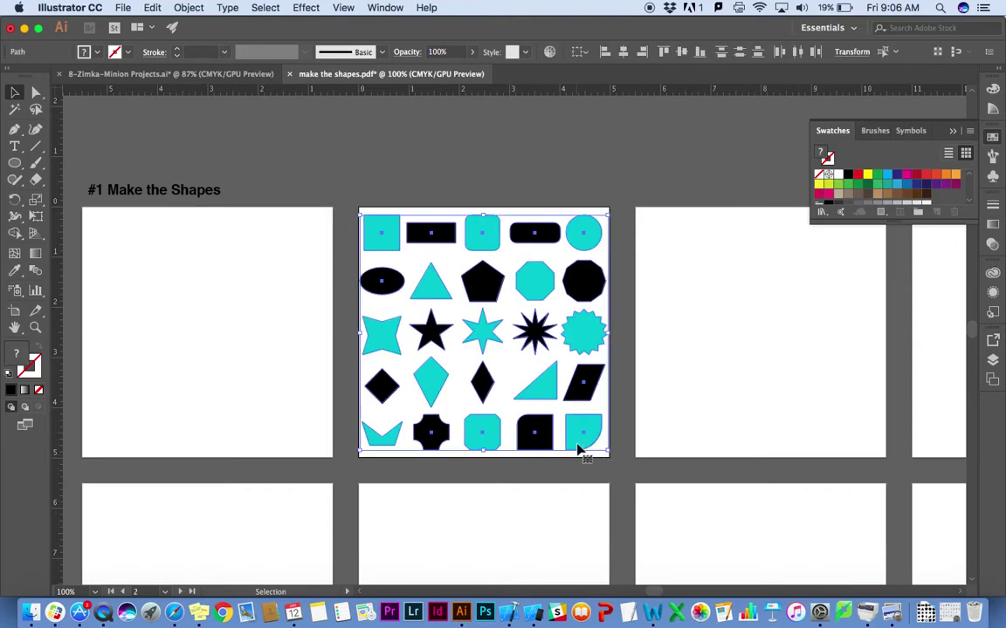
left_click_drag(579, 448, 301, 448)
left_click(337, 464)
scroll(337, 465, "left", 3)
scroll(337, 467, "left", 3)
scroll(337, 467, "down", 1)
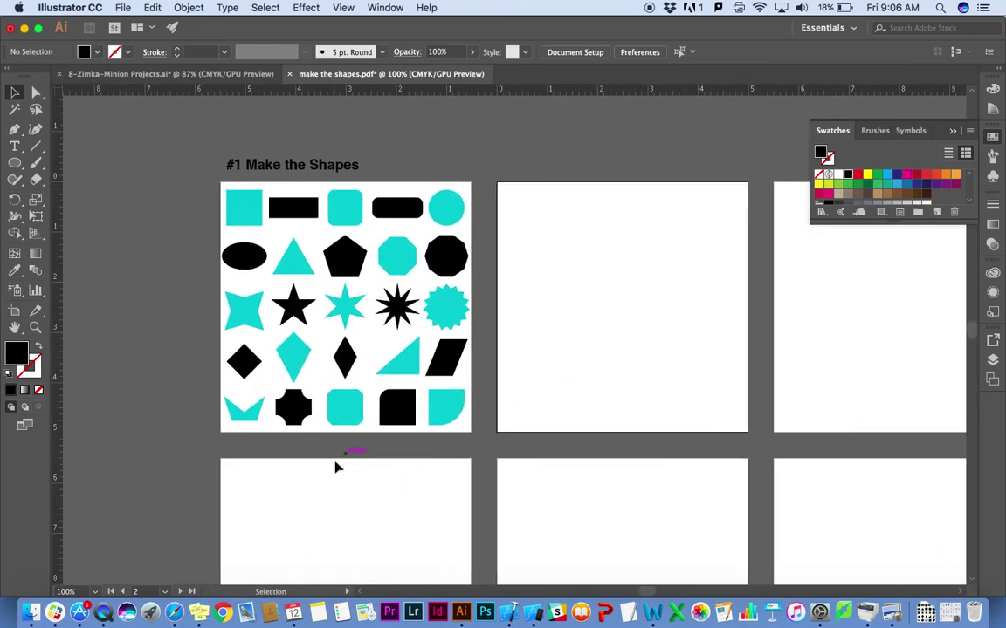
- Save artboard 1 as Adobe PDF 'make the shapes- MInion 1.pdf' with default PDF settings
left_click(123, 8)
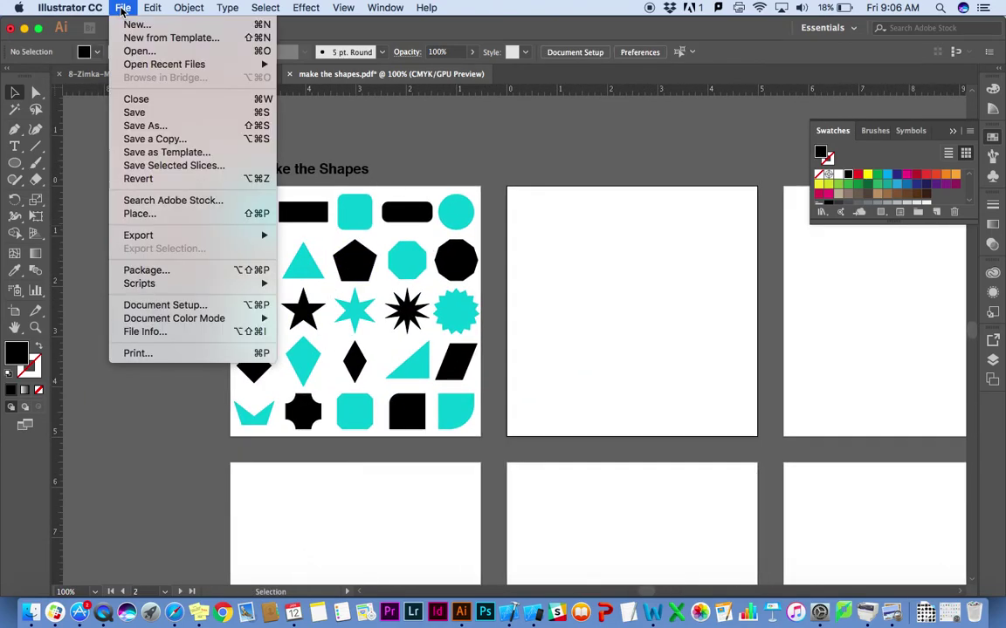
left_click(143, 129)
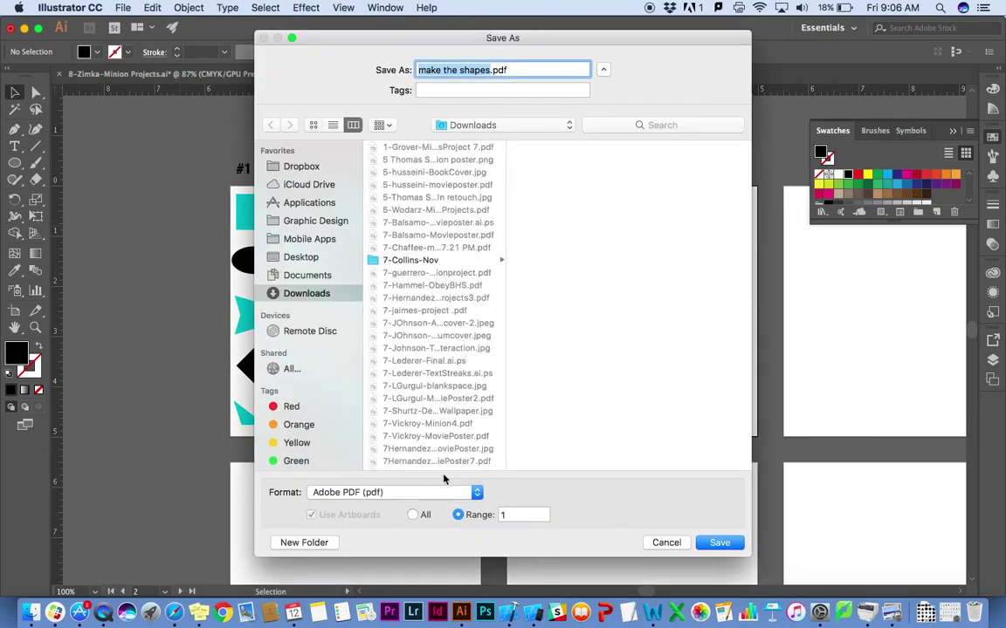
left_click(439, 493)
left_click(439, 493)
left_click(489, 70)
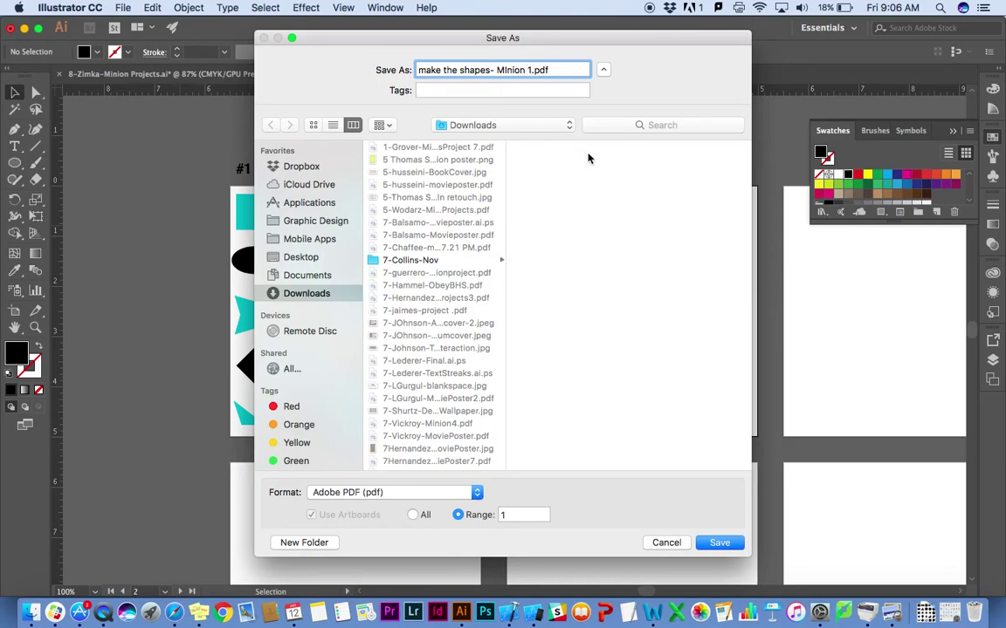
left_click(722, 546)
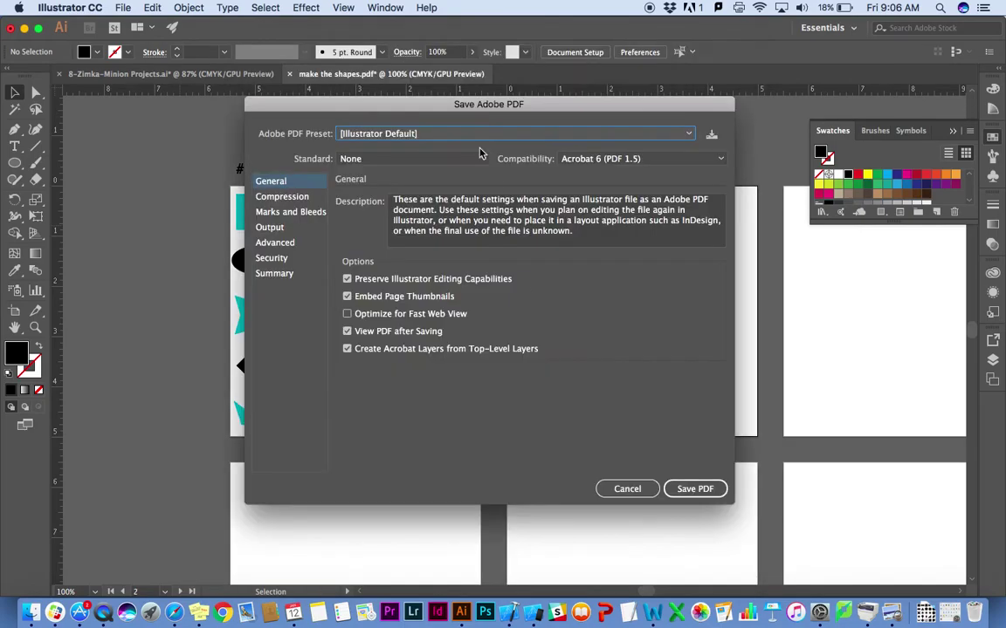
left_click(694, 489)
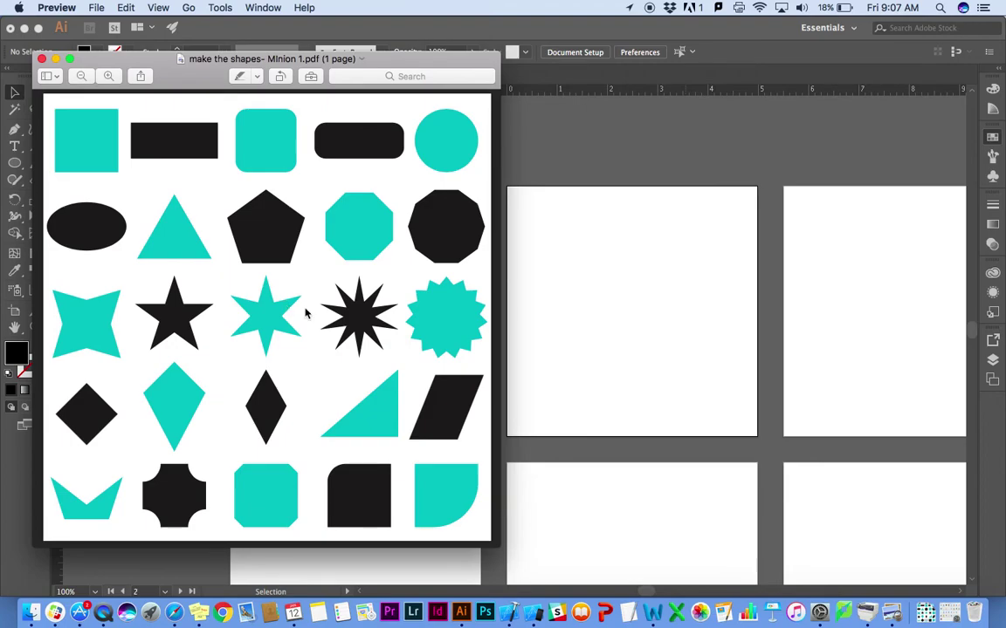
- Close the PDF preview and copy the '#1 Make the Shapes' heading above artboard 2
left_click(41, 59)
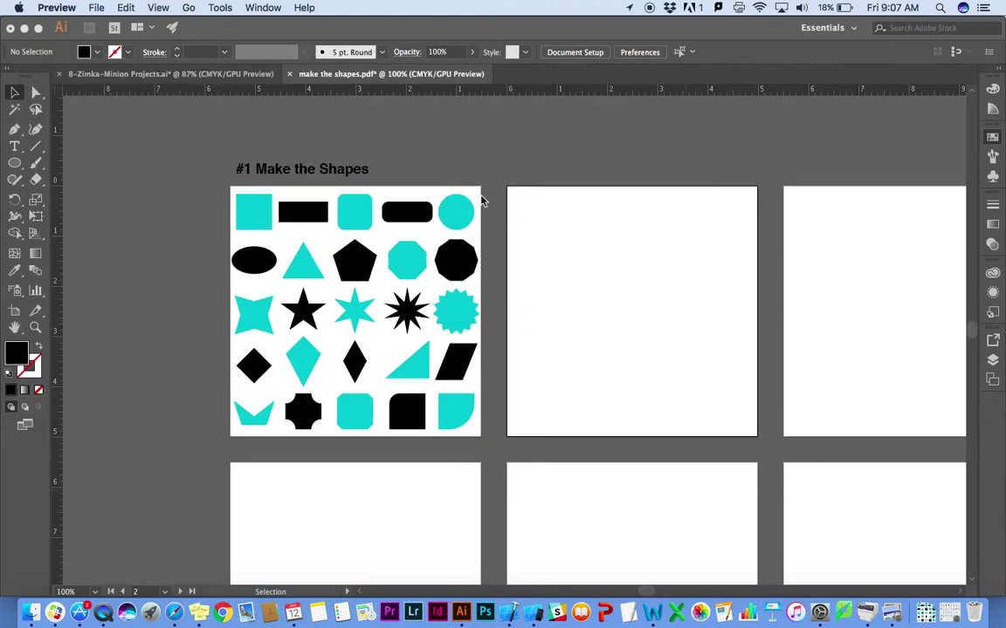
left_click(272, 171)
left_click(271, 172)
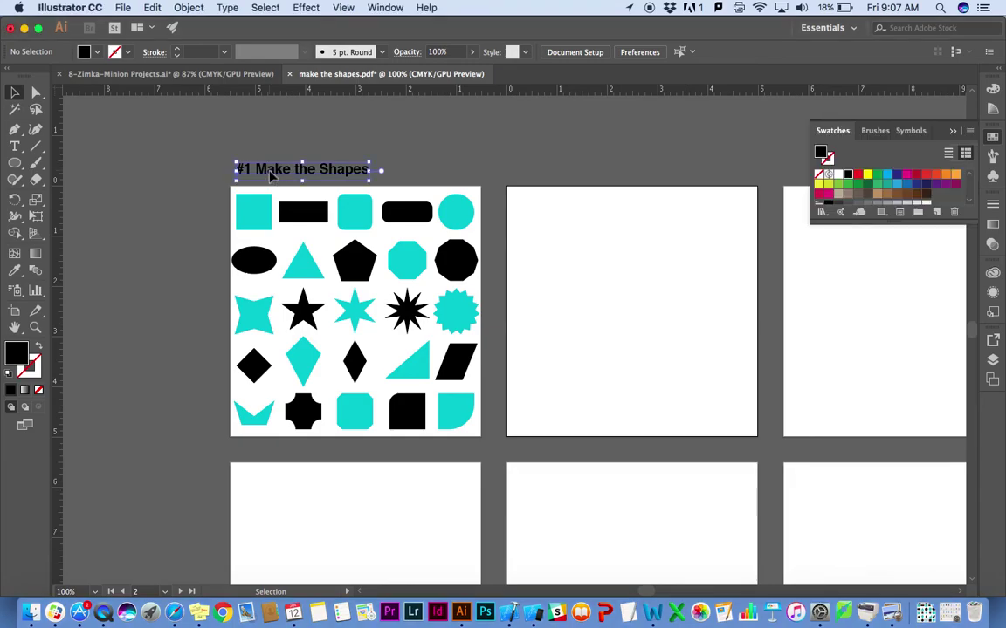
key("v")
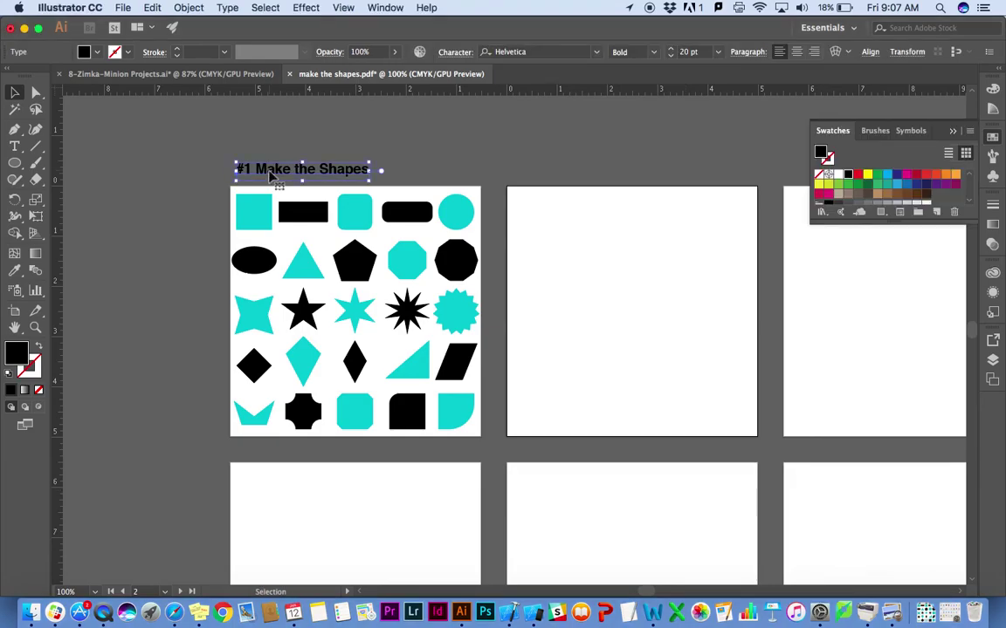
left_click_drag(281, 175, 541, 198)
- Edit the copied heading's text so it reads '#2'
double_click(520, 175)
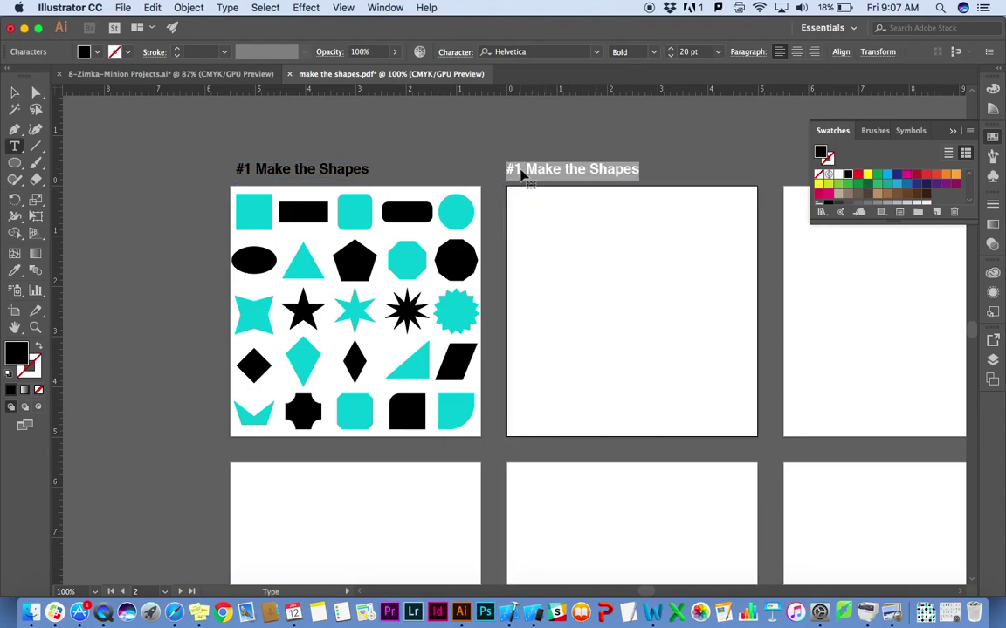
left_click(520, 174)
key("BackSpace")
type("2")
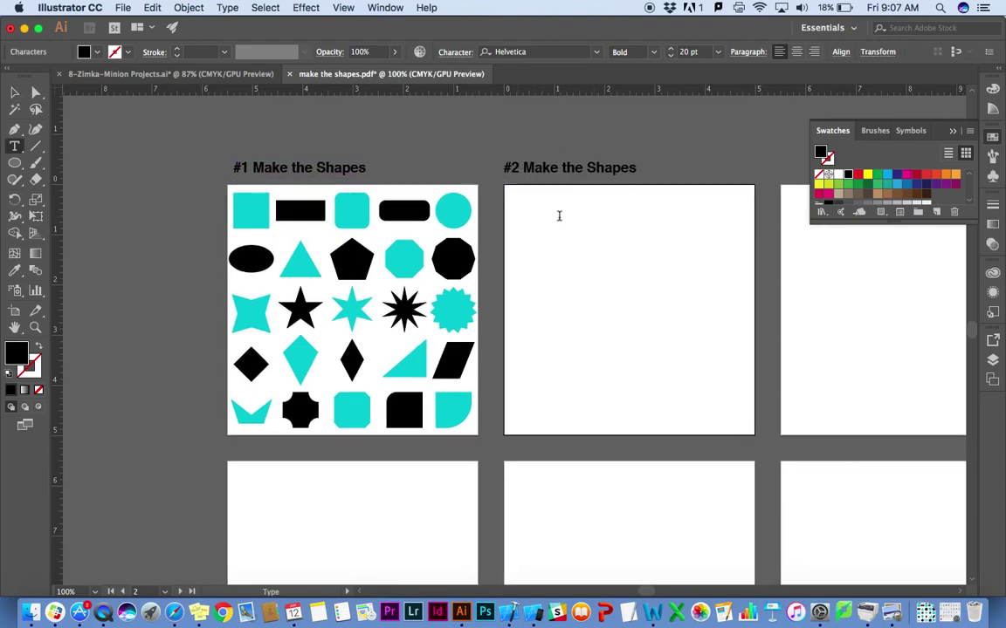
scroll(557, 215, "right", 3)
scroll(557, 216, "down", 2)
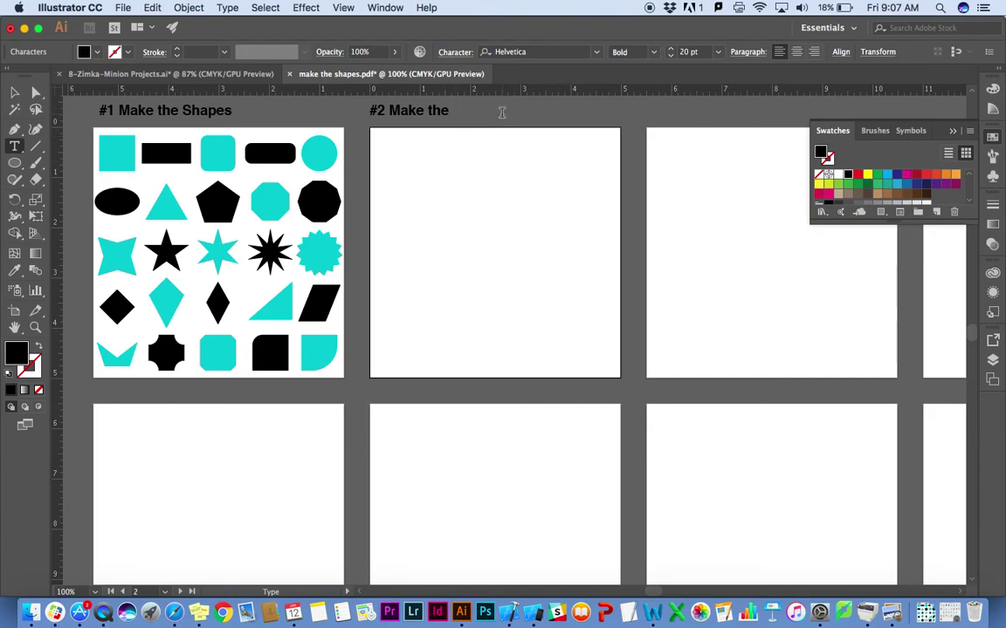
- Switch to Safari and return to Schoology's Minion Project #1 assignment page
left_click(174, 614)
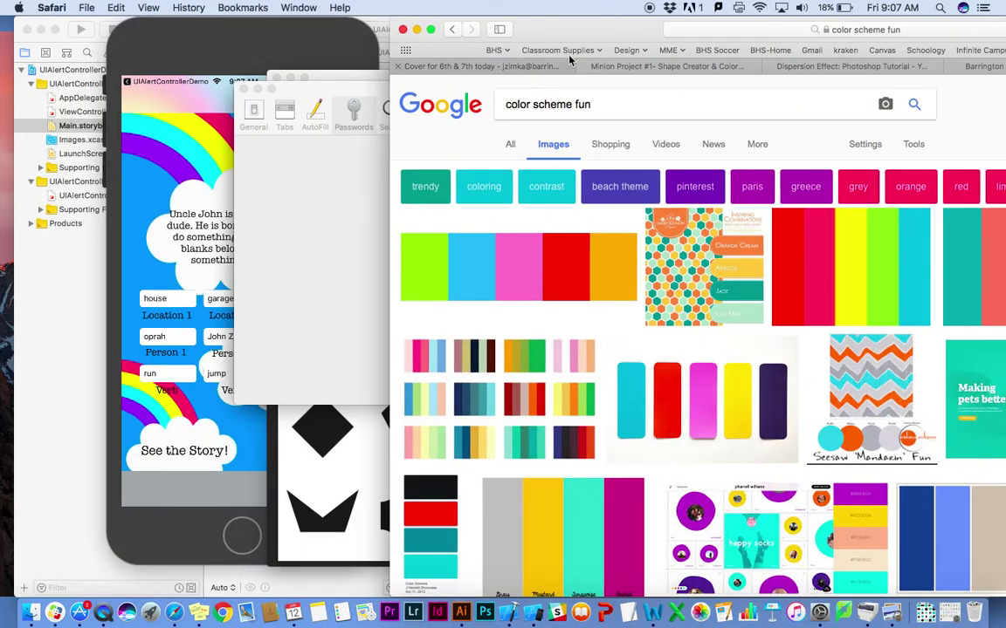
left_click(590, 66)
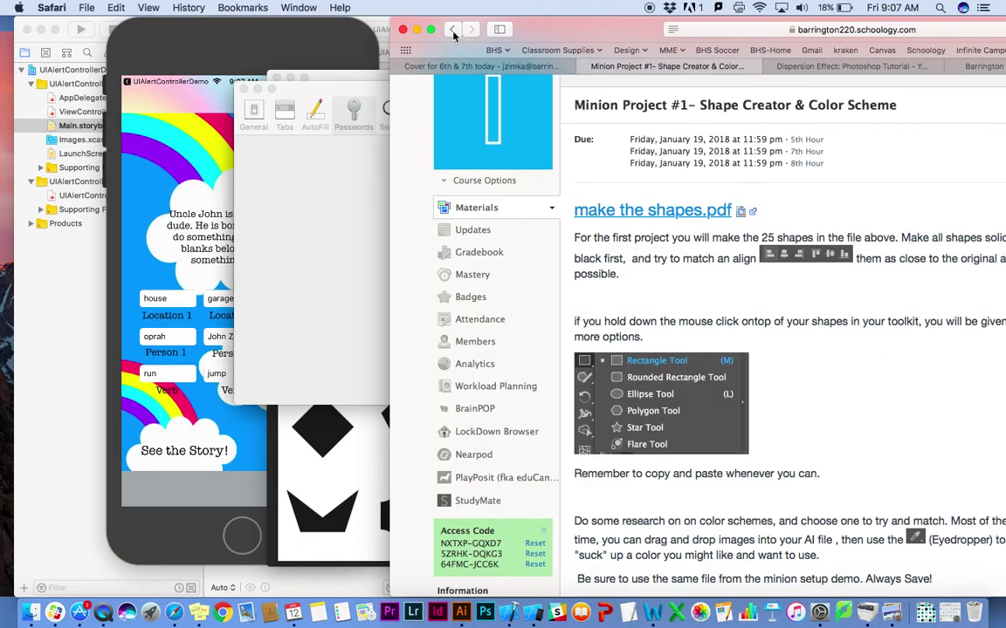